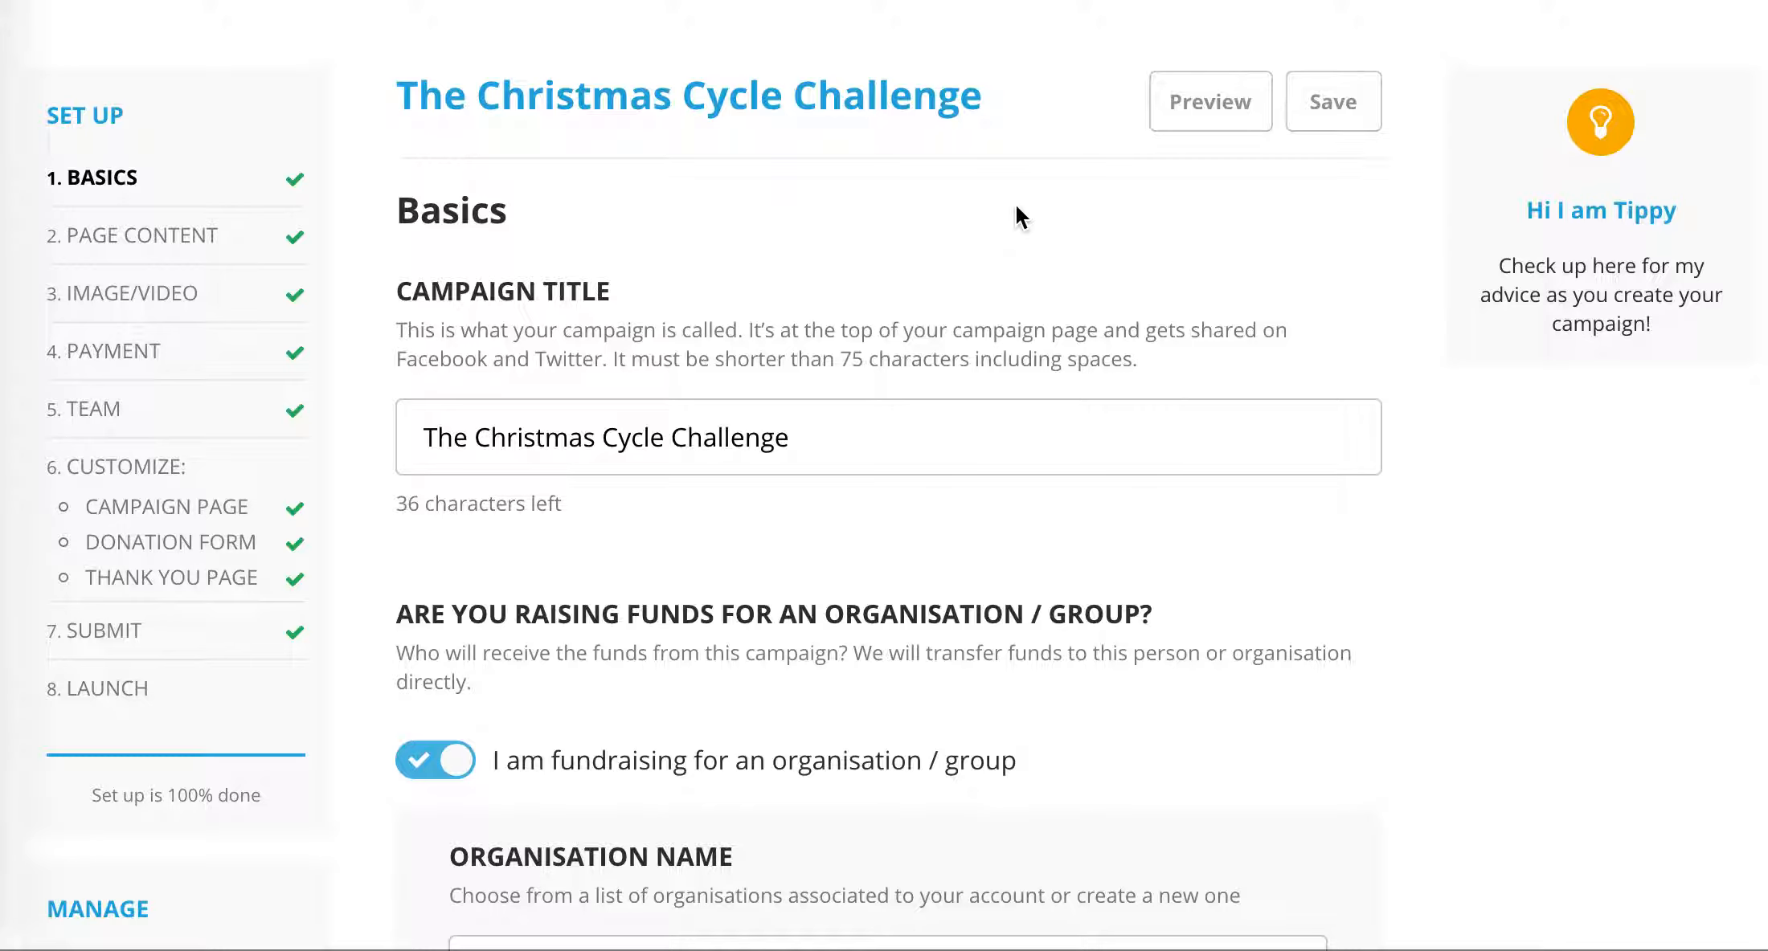
- Start a new team member in the campaign's Team section and enter the member's full name
left_click(109, 408)
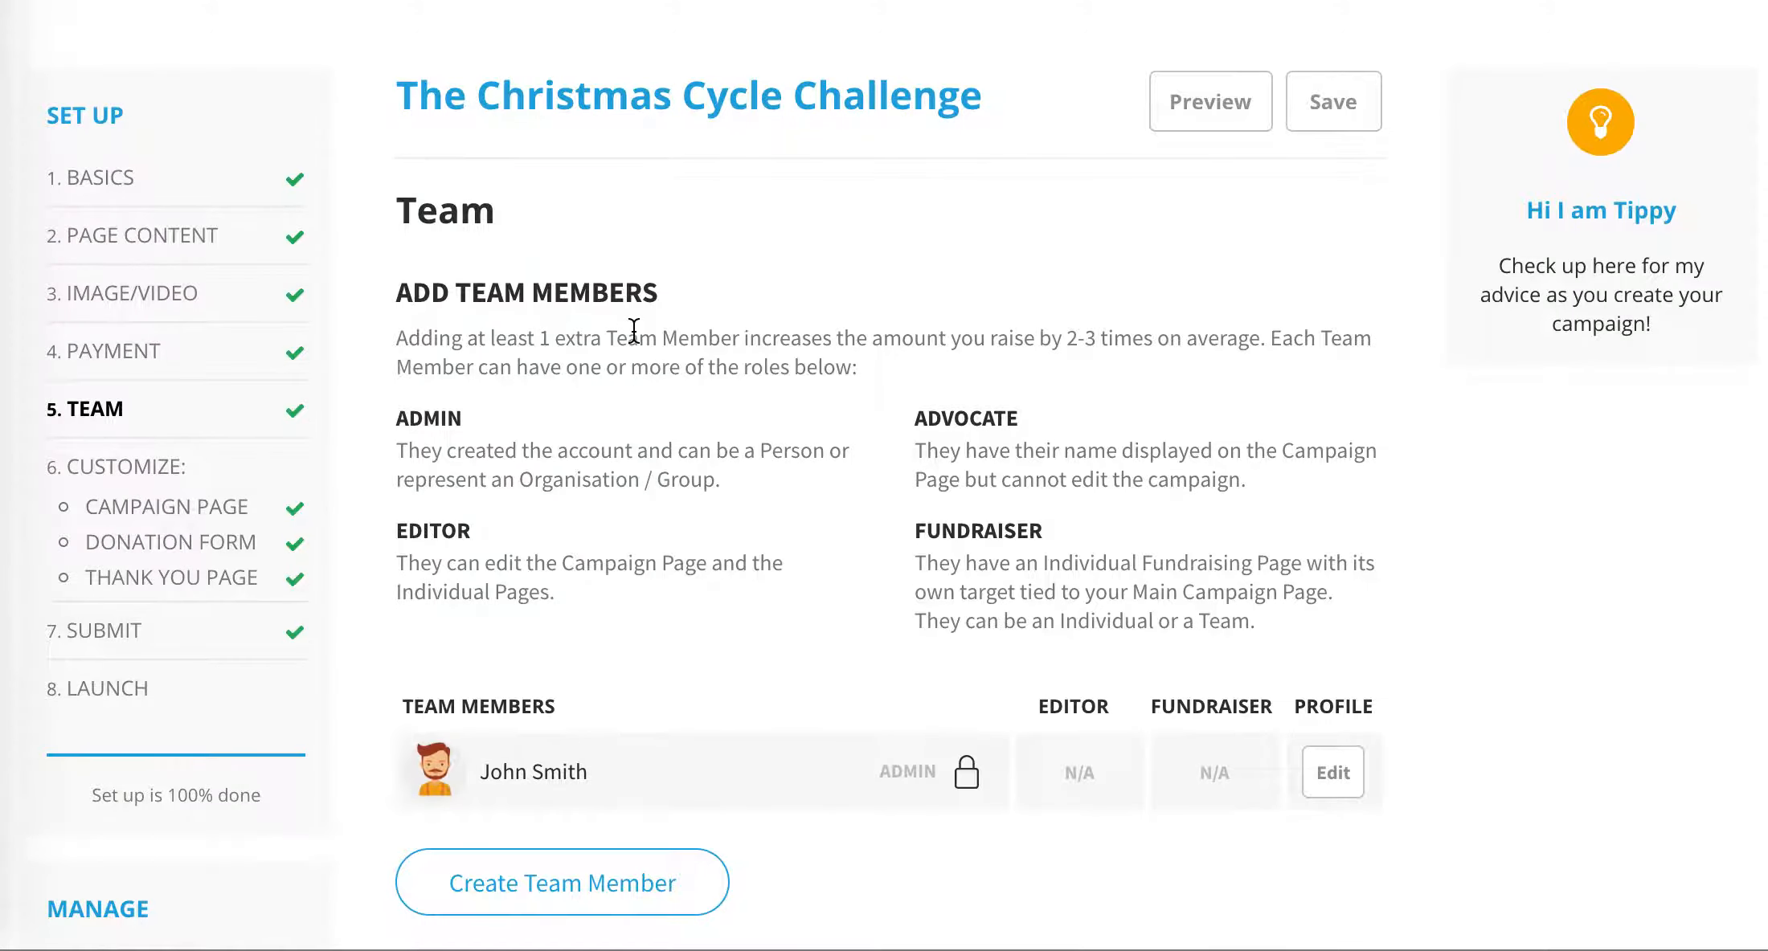
scroll(634, 329, "down", 3)
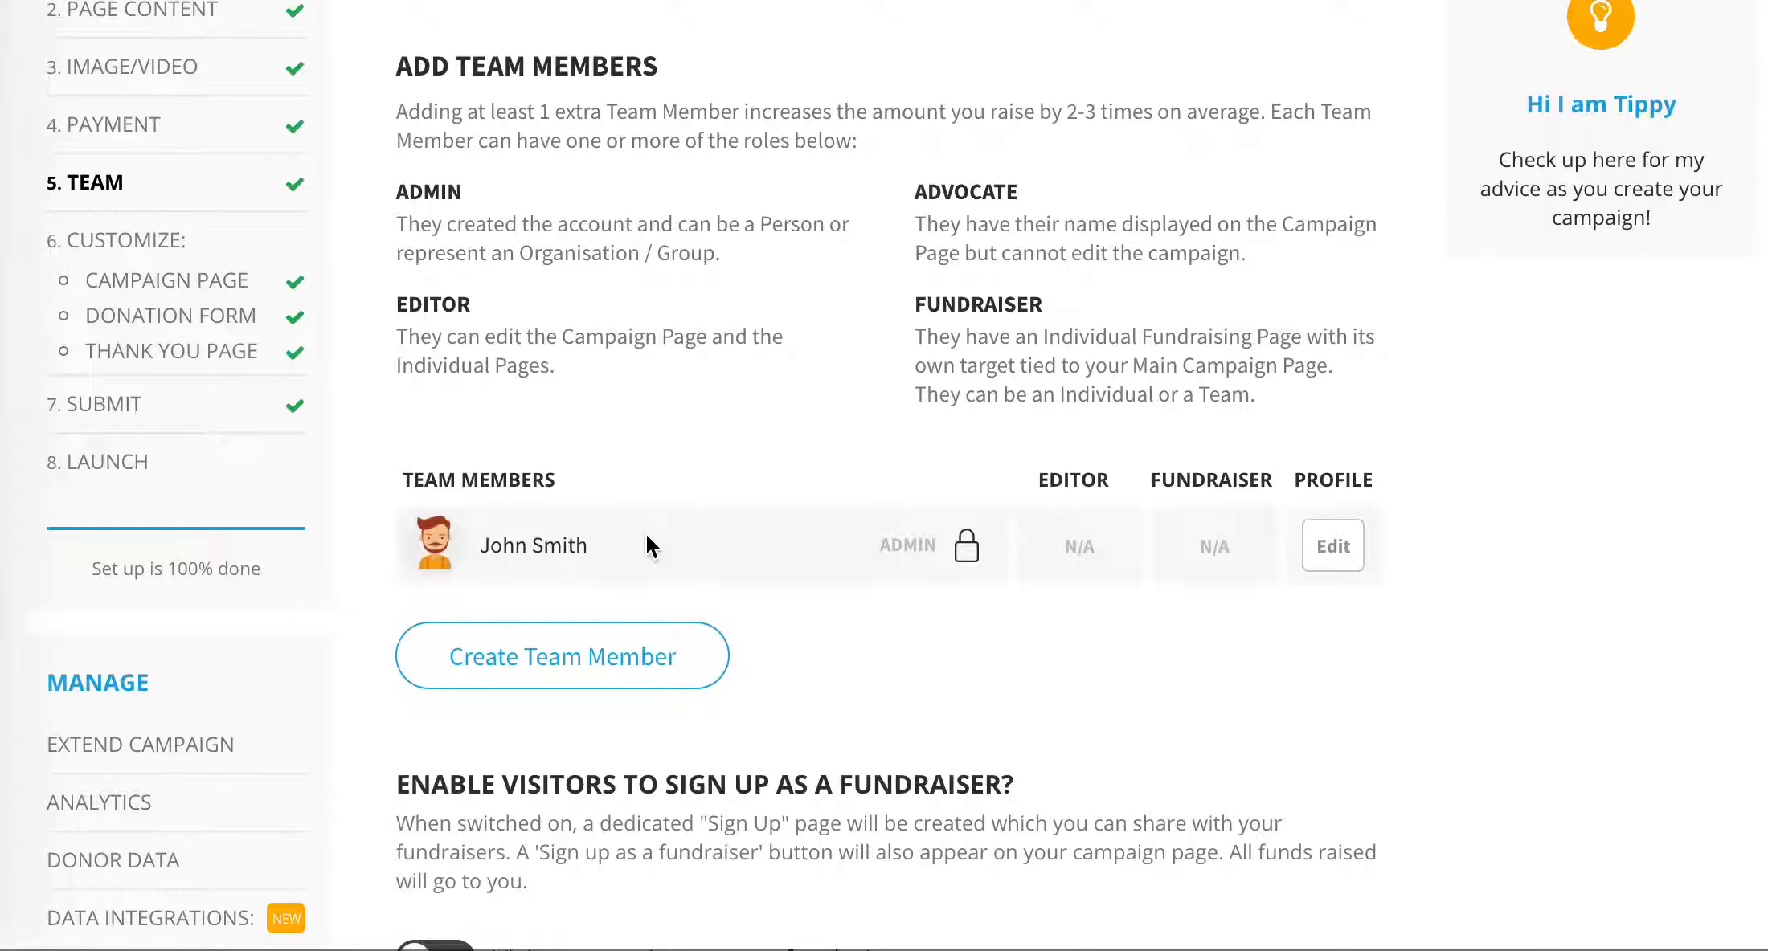
scroll(648, 547, "down", 1)
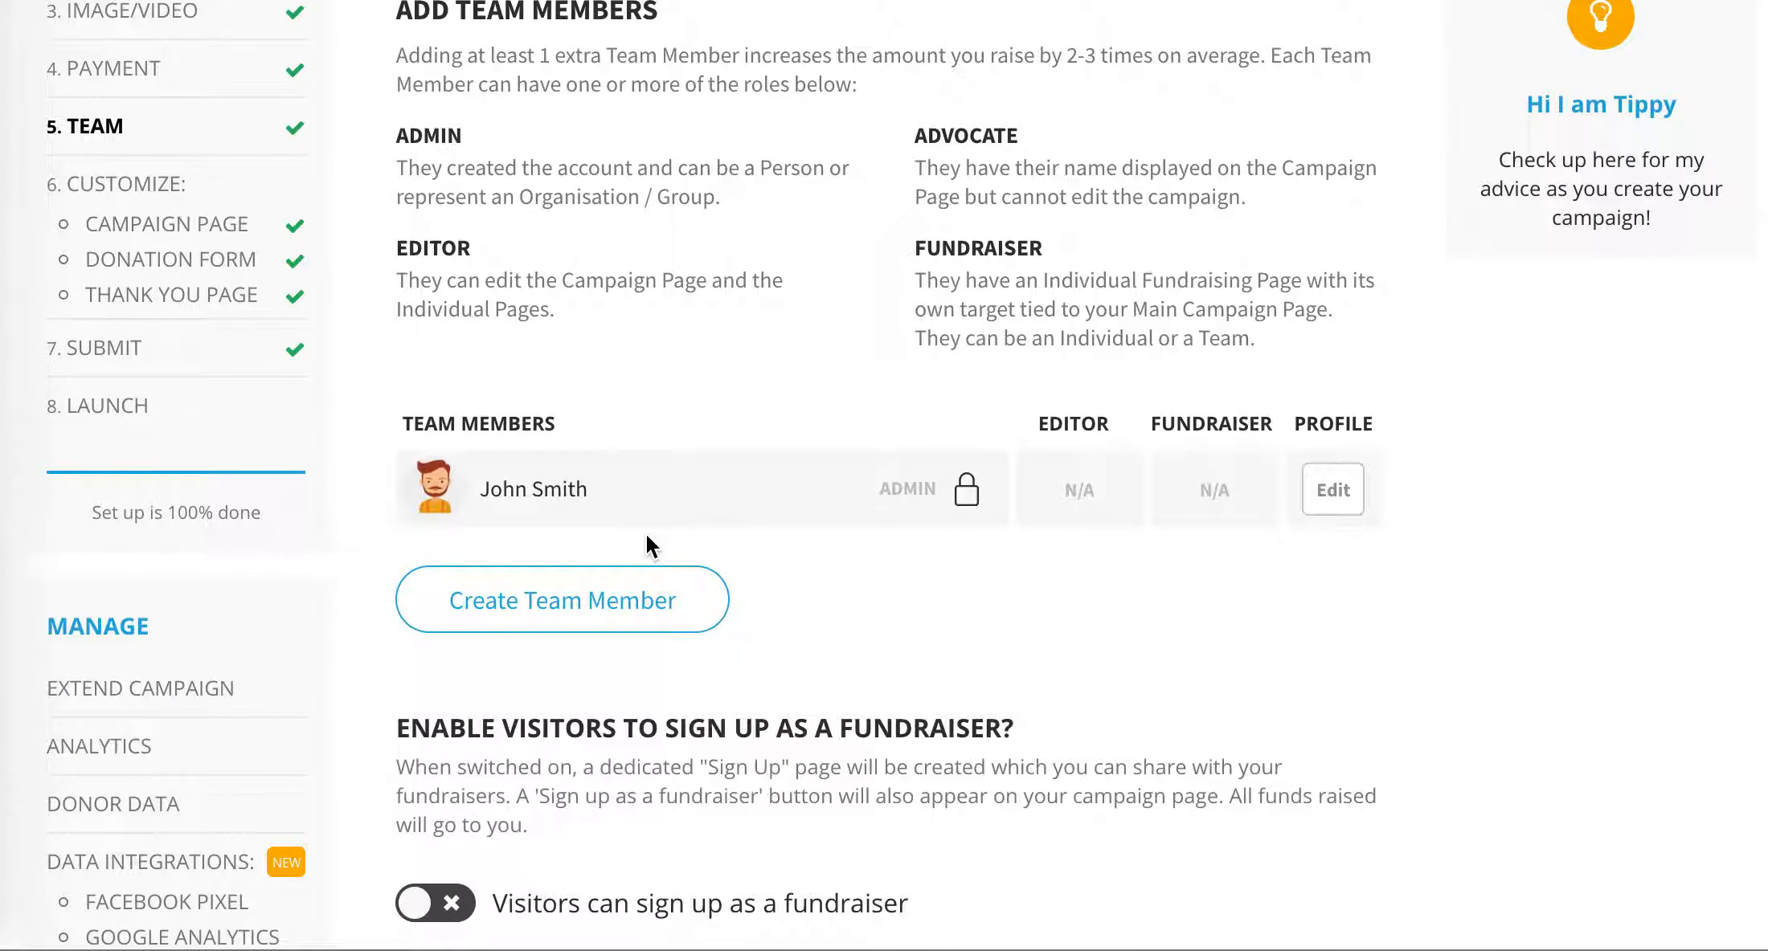
left_click(601, 612)
scroll(661, 436, "down", 3)
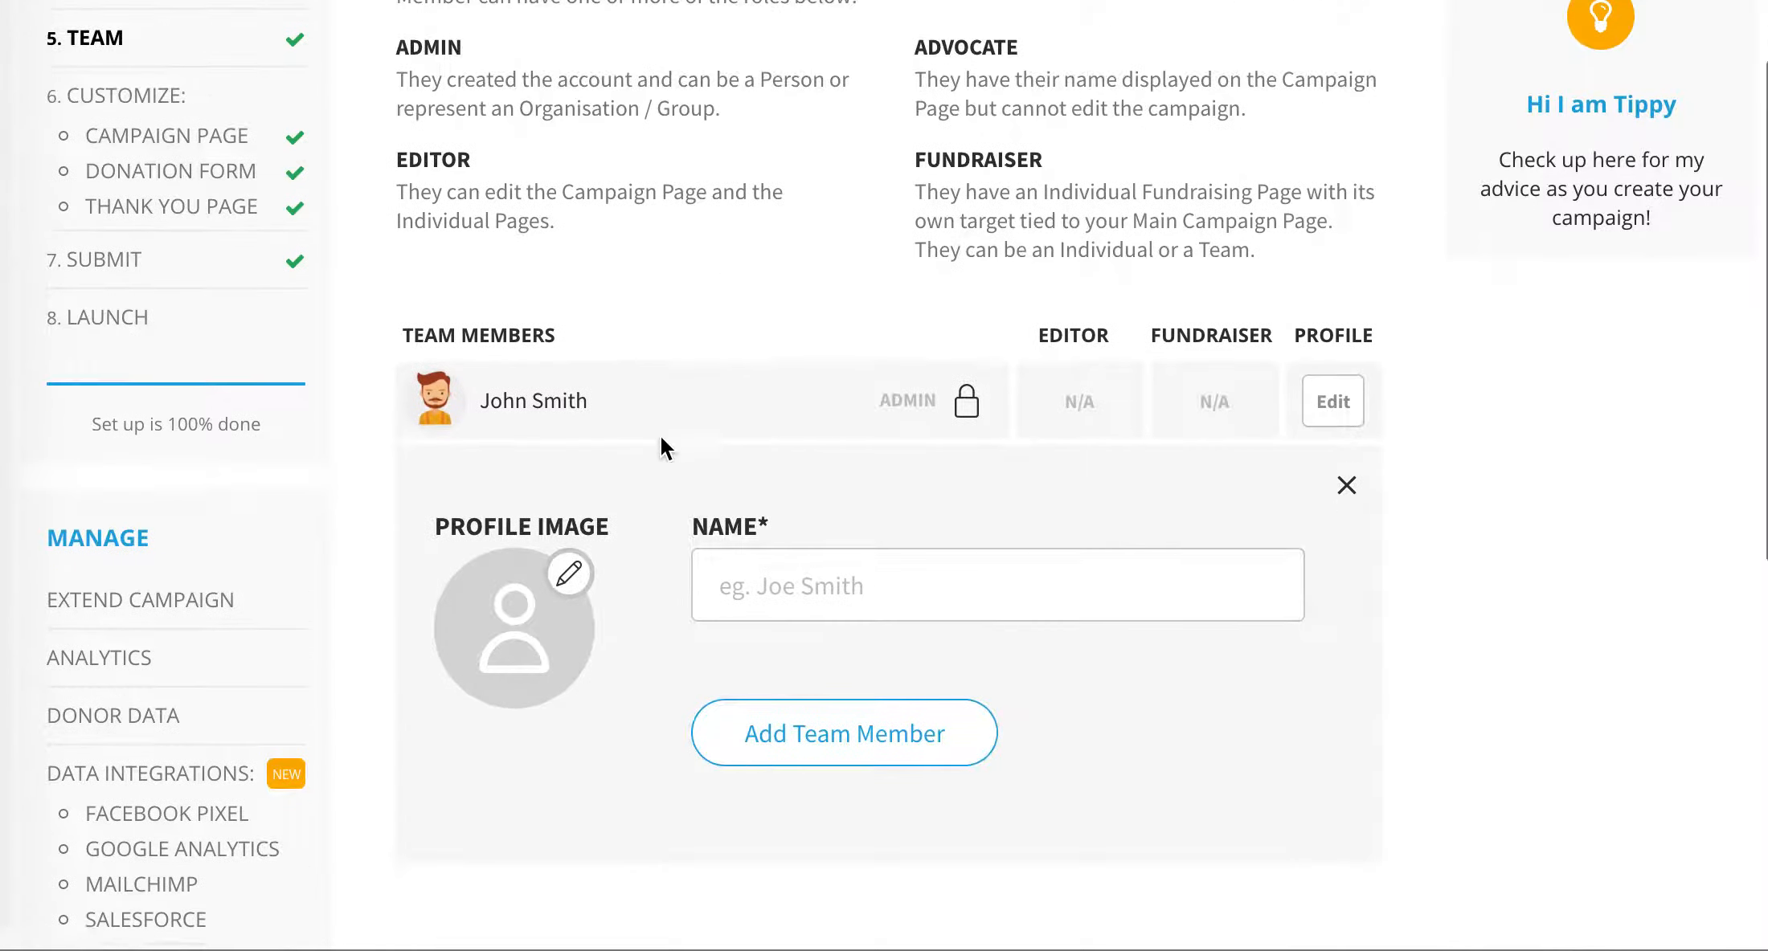
left_click(805, 426)
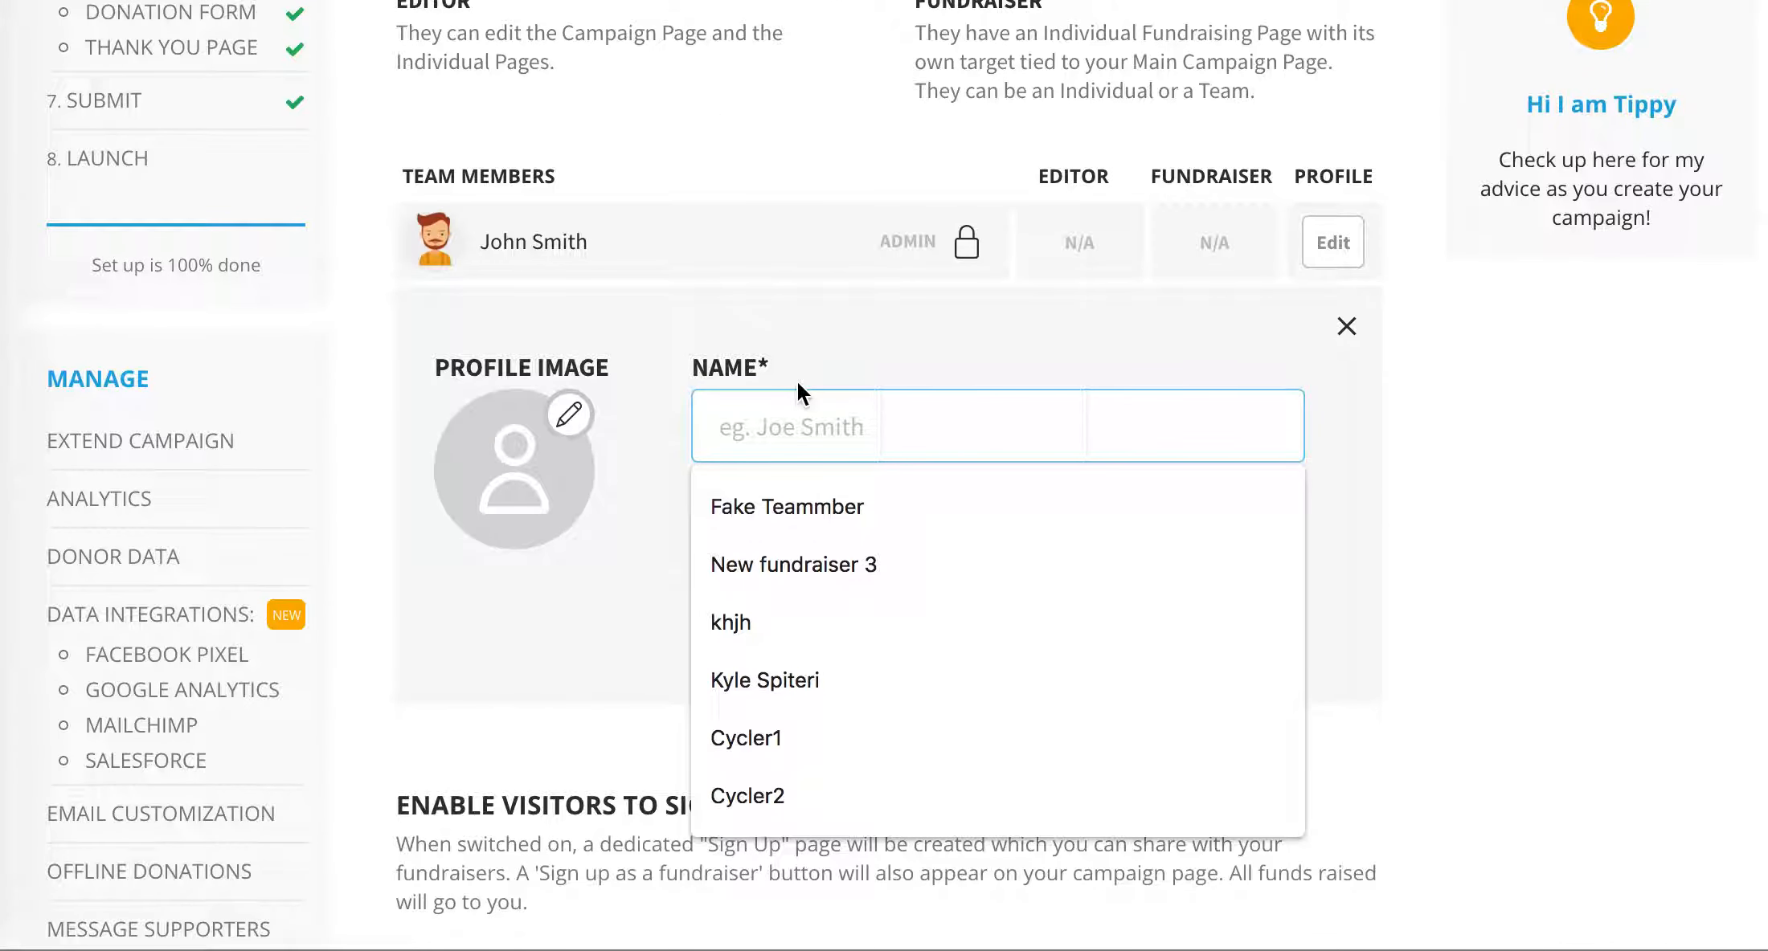
type("Jan")
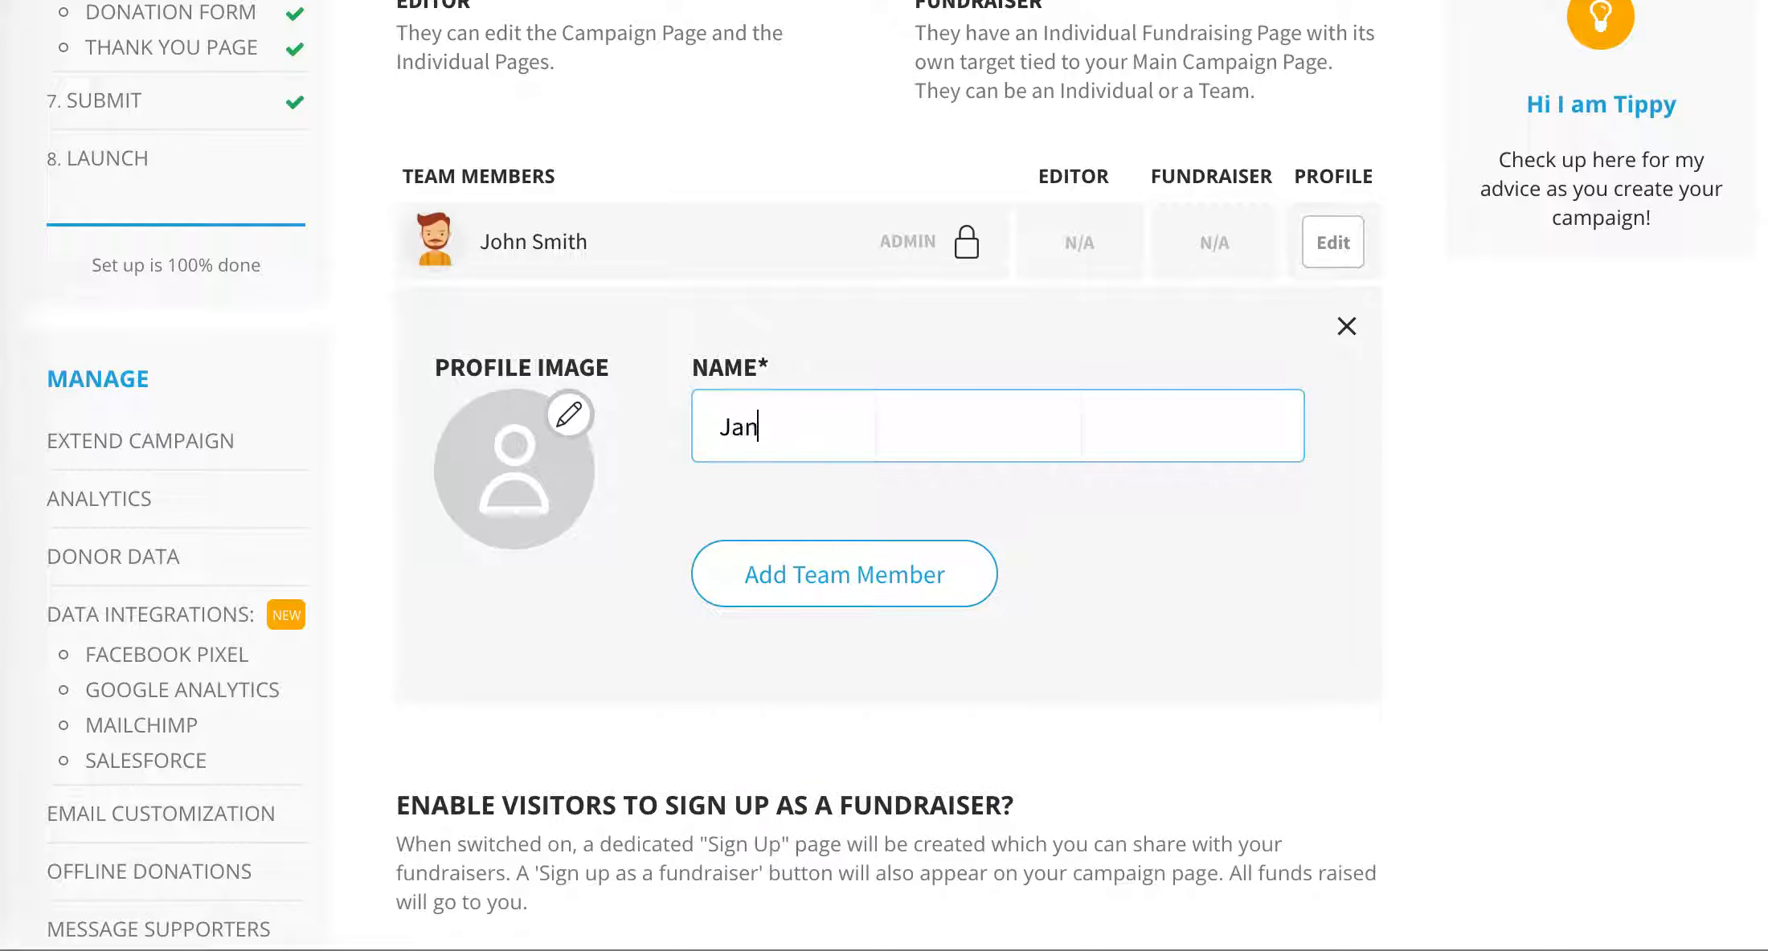
type("e Smith")
- Upload P5.png as the new member's profile image and add the member to the team
left_click(569, 415)
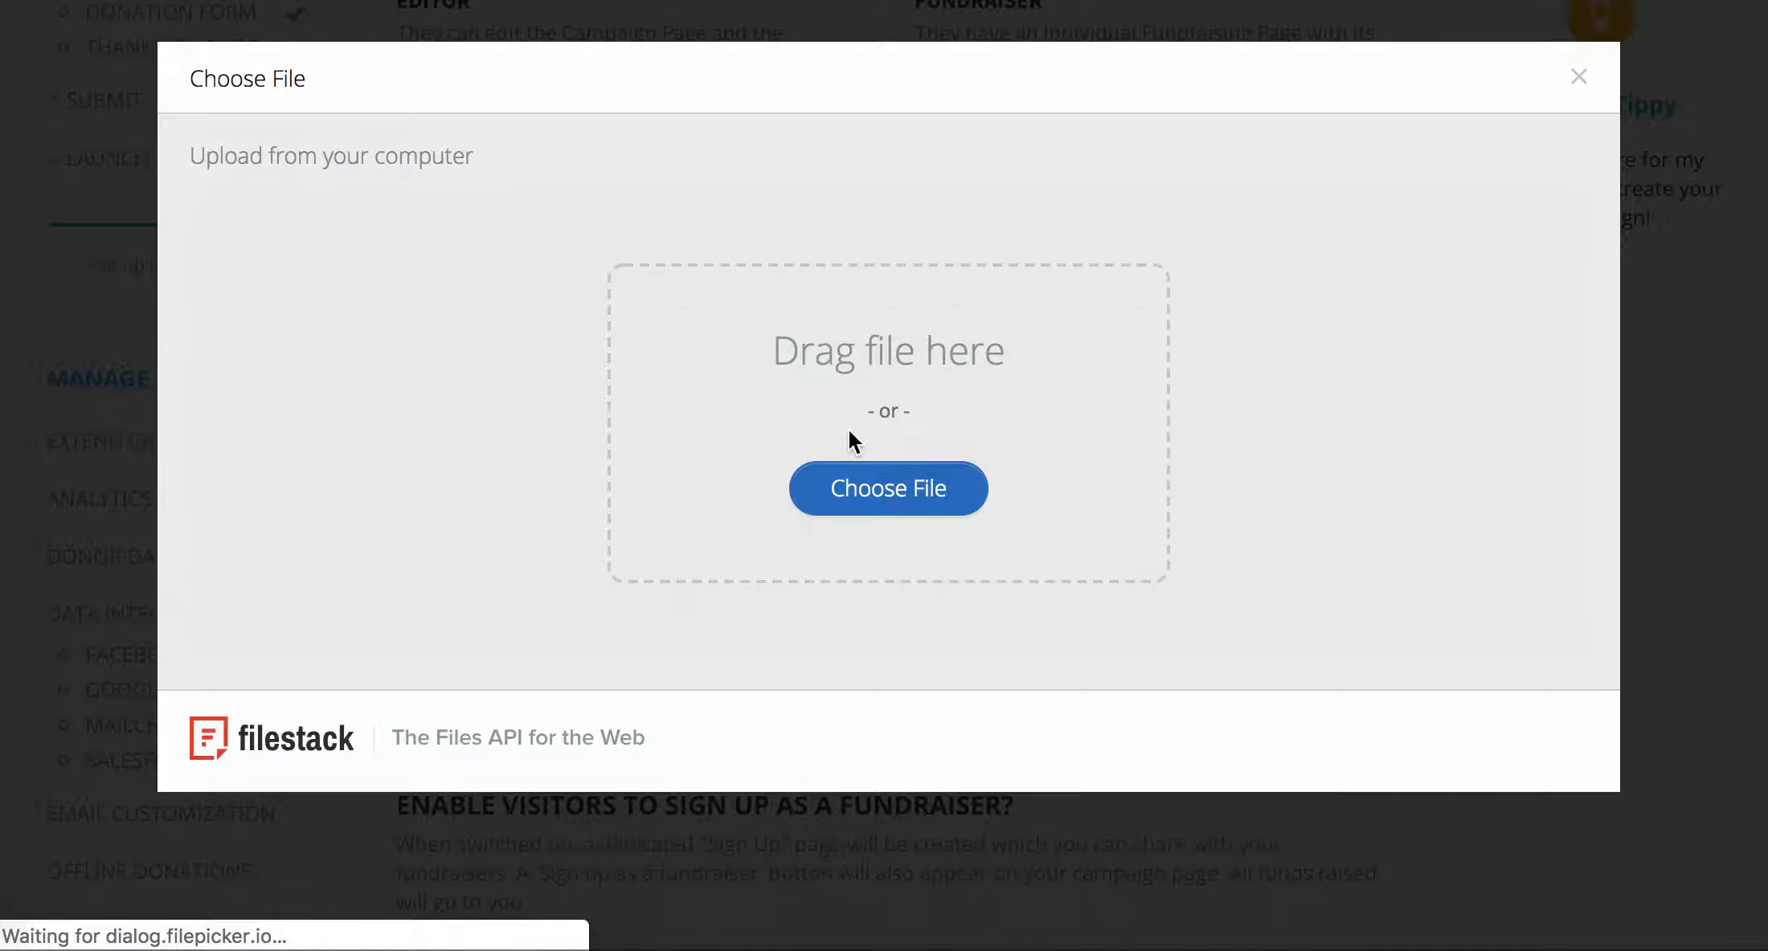
left_click(914, 508)
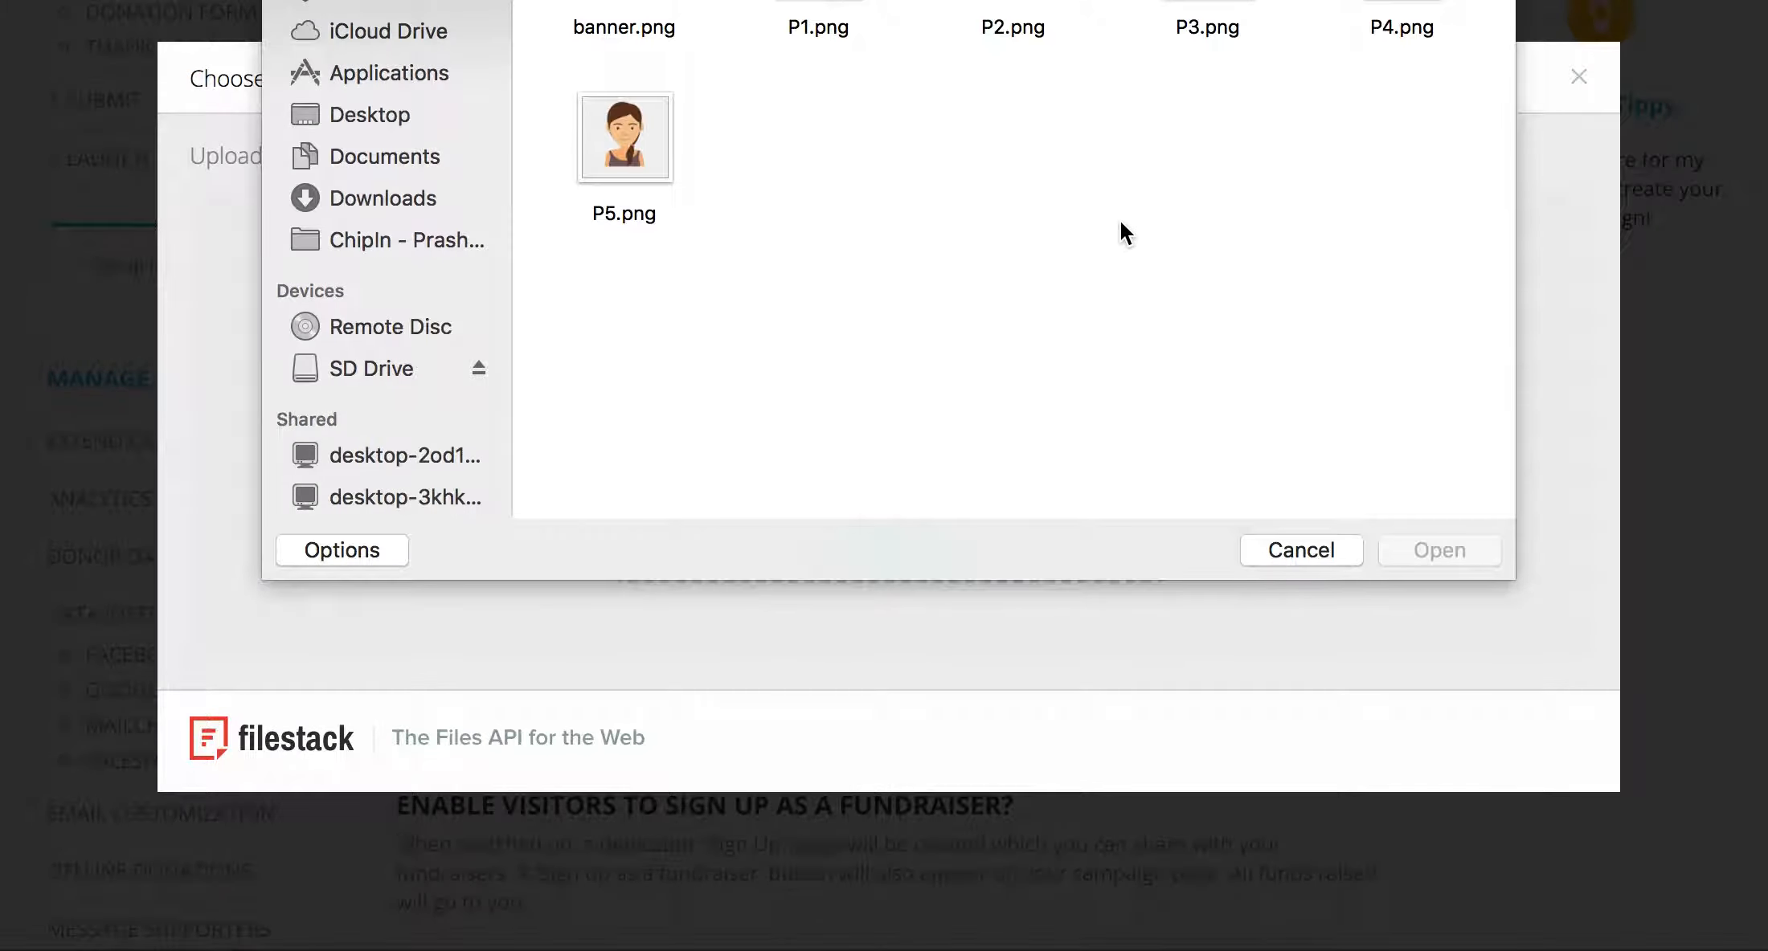
double_click(640, 123)
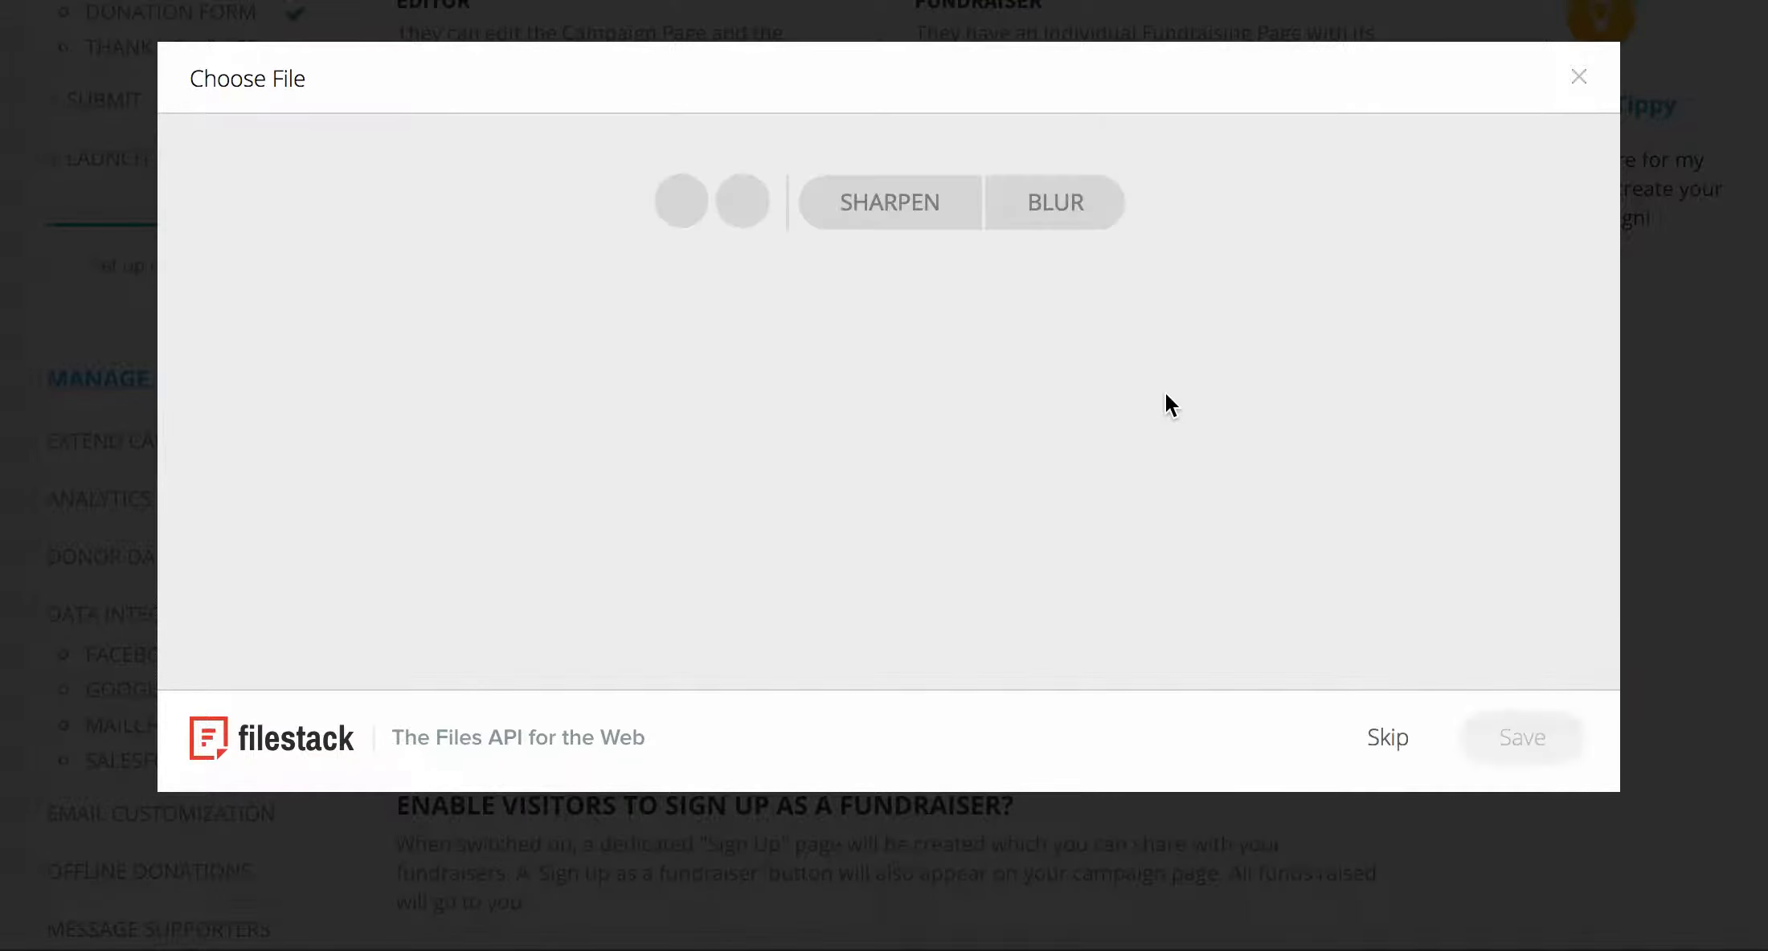
left_click(1525, 738)
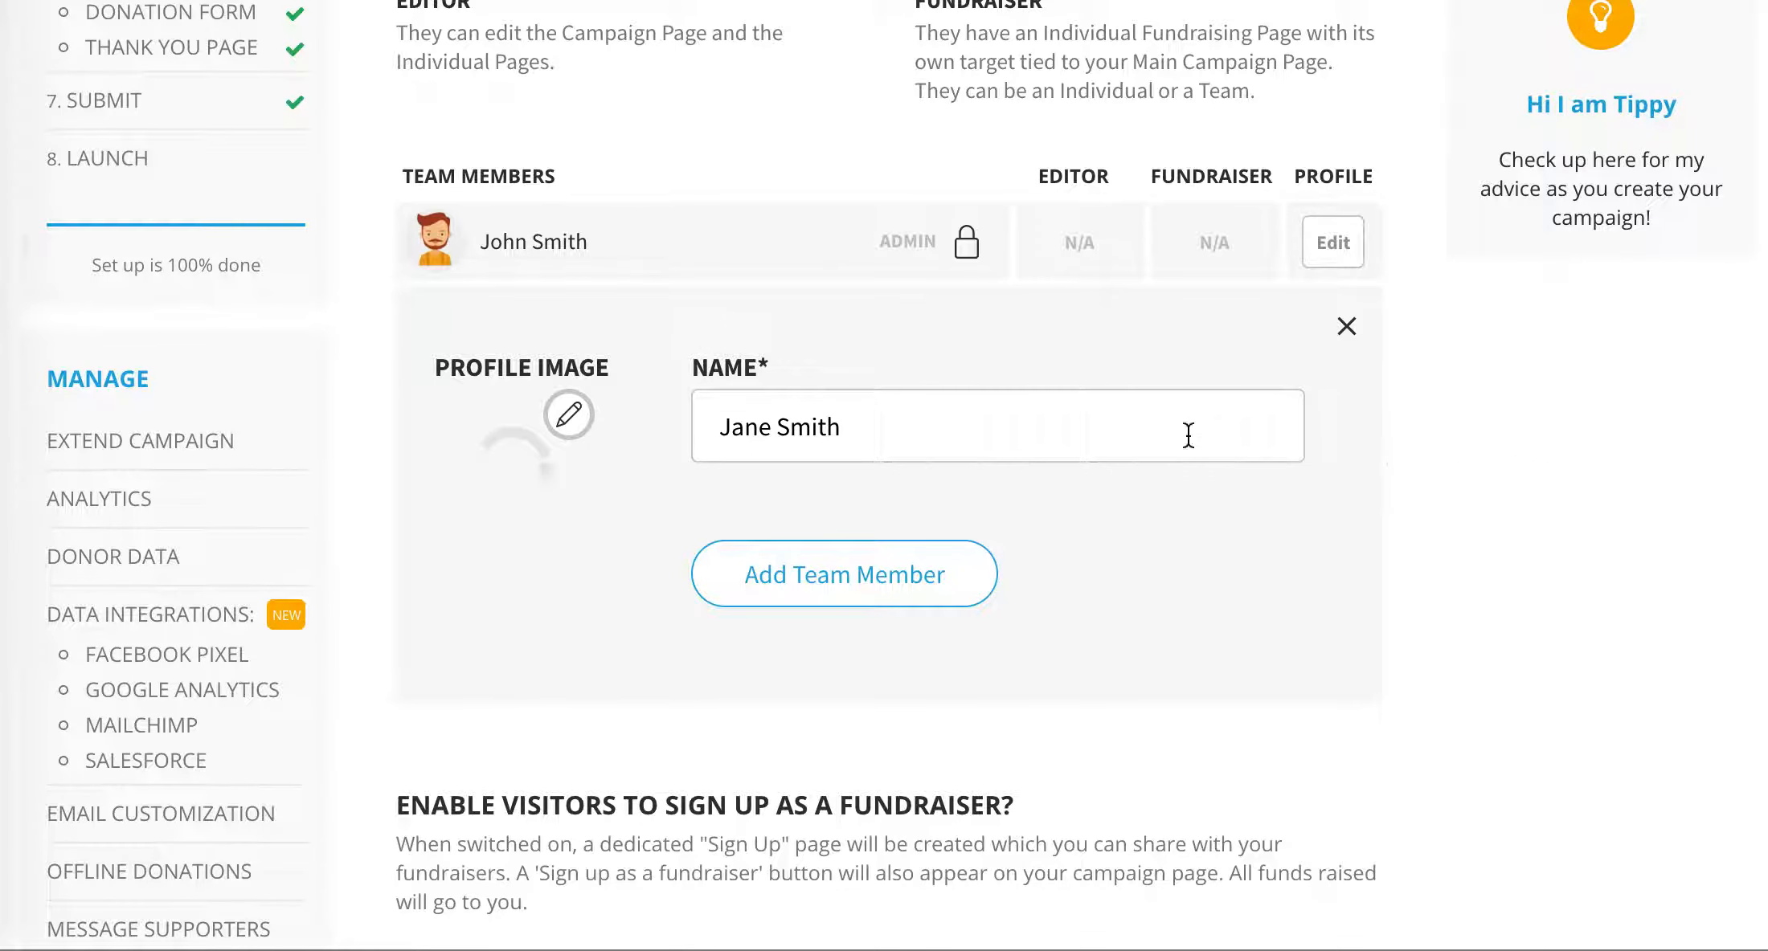
left_click(912, 598)
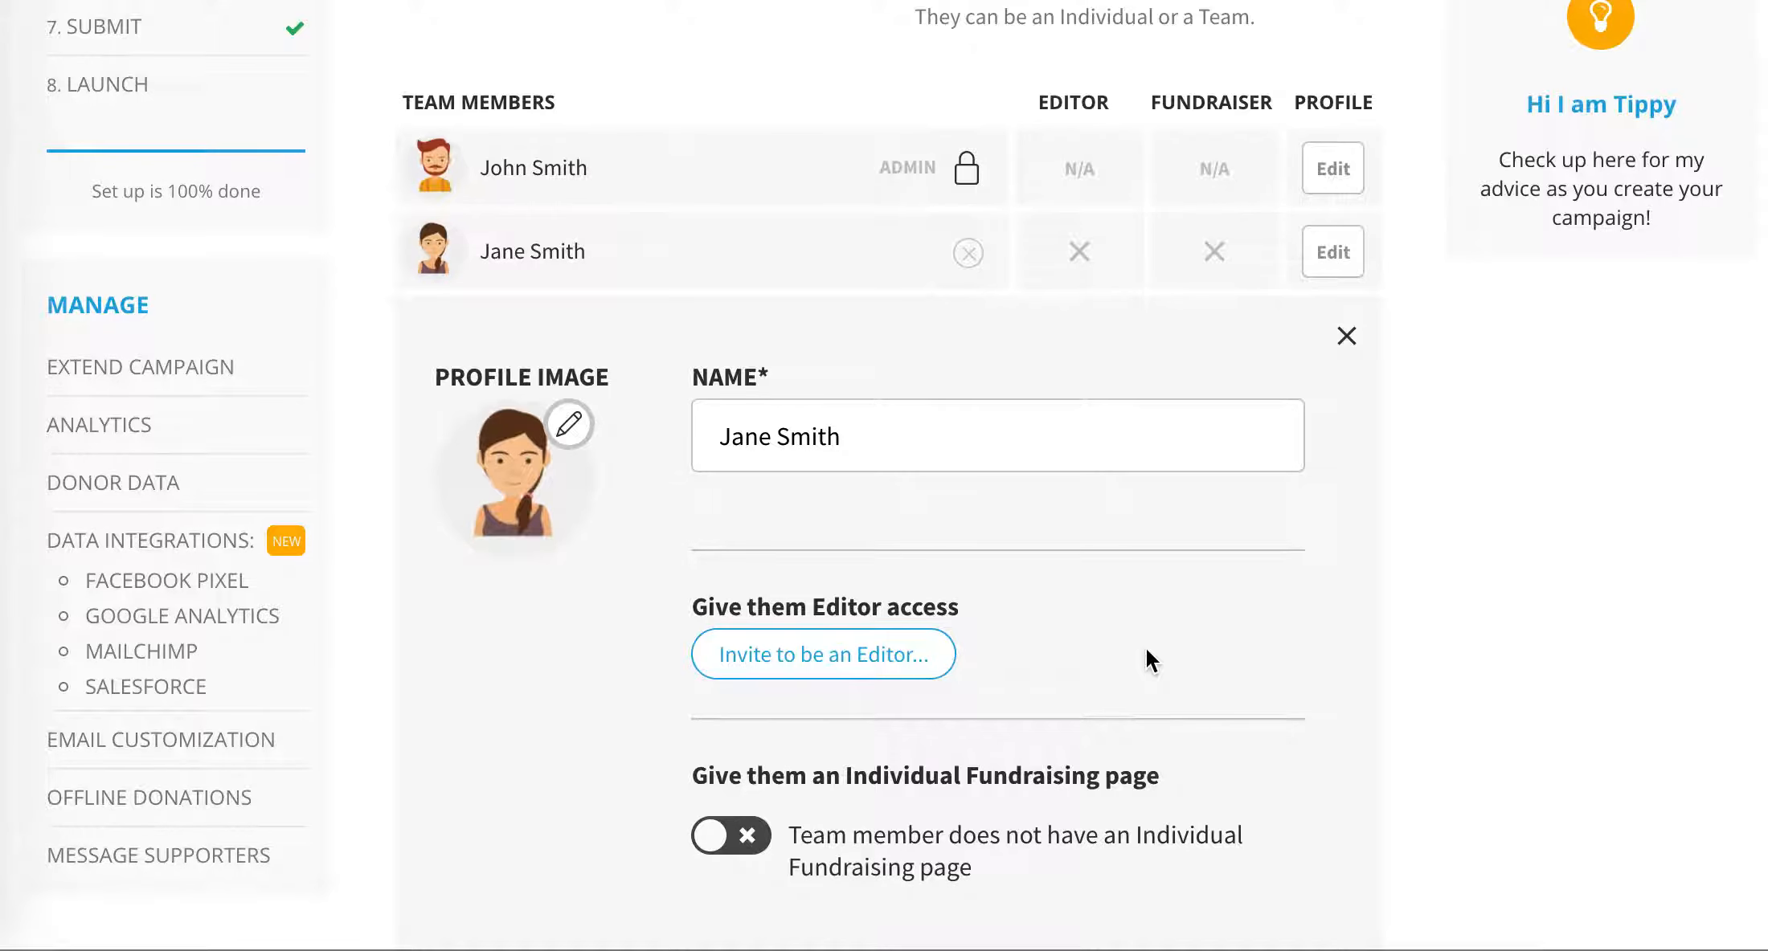
- Give the new team member an Individual Fundraising page
scroll(1146, 649, "down", 3)
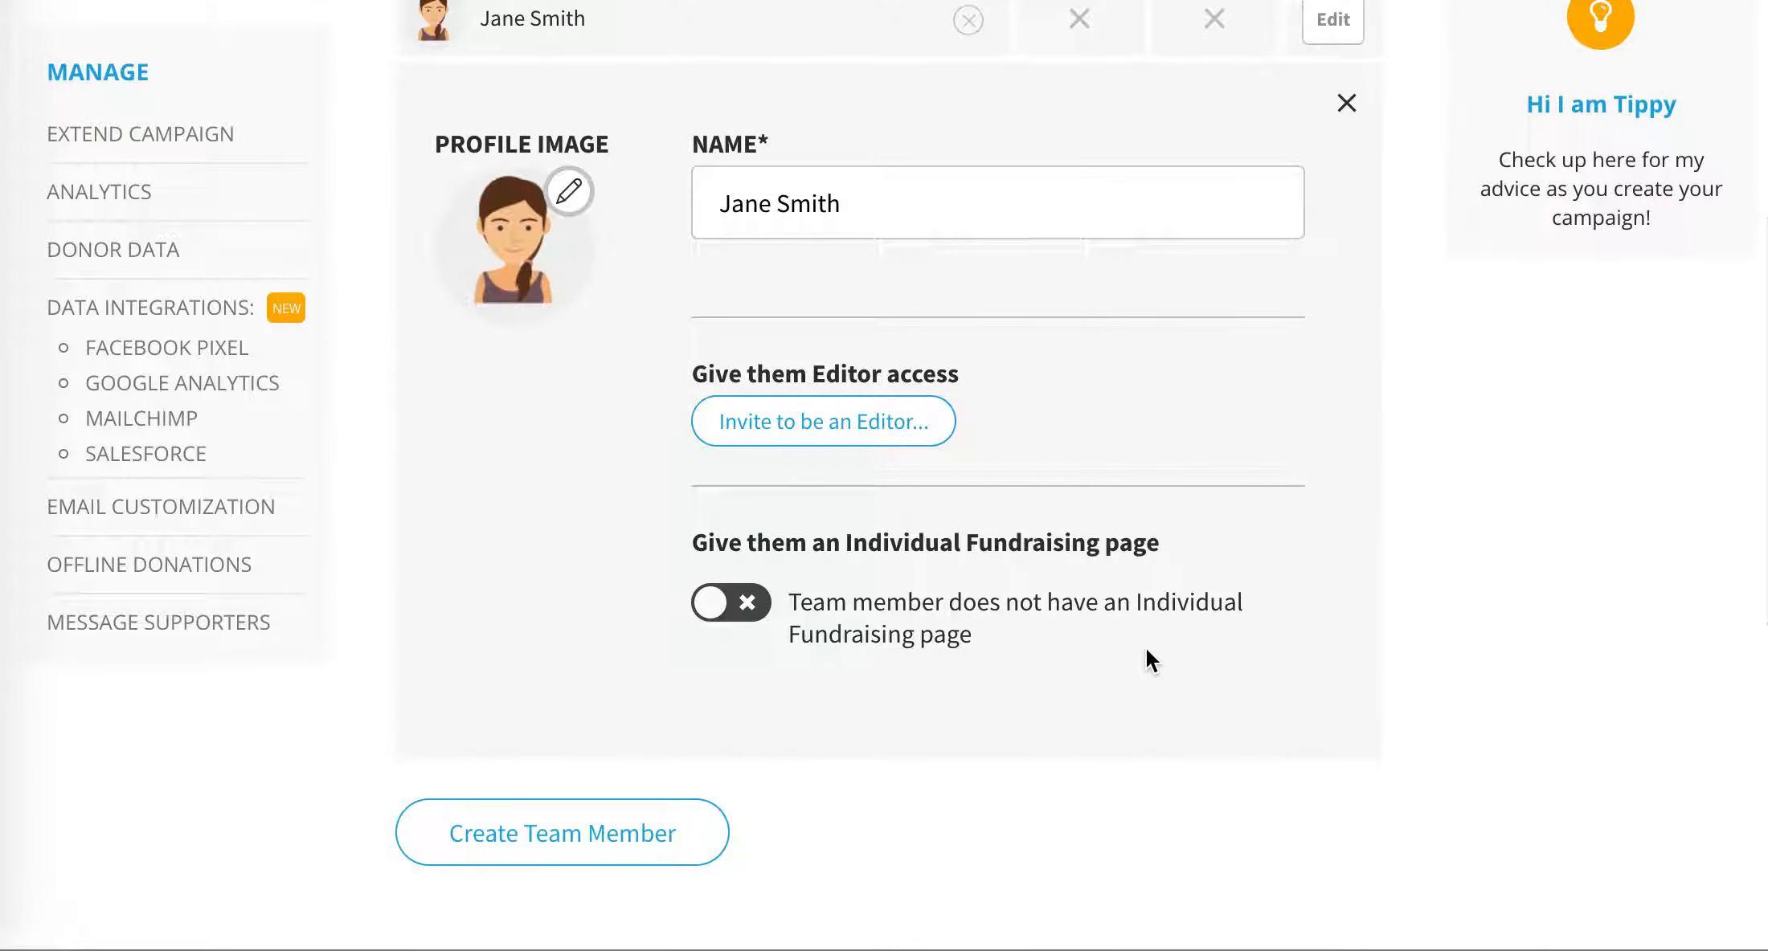
left_click(743, 603)
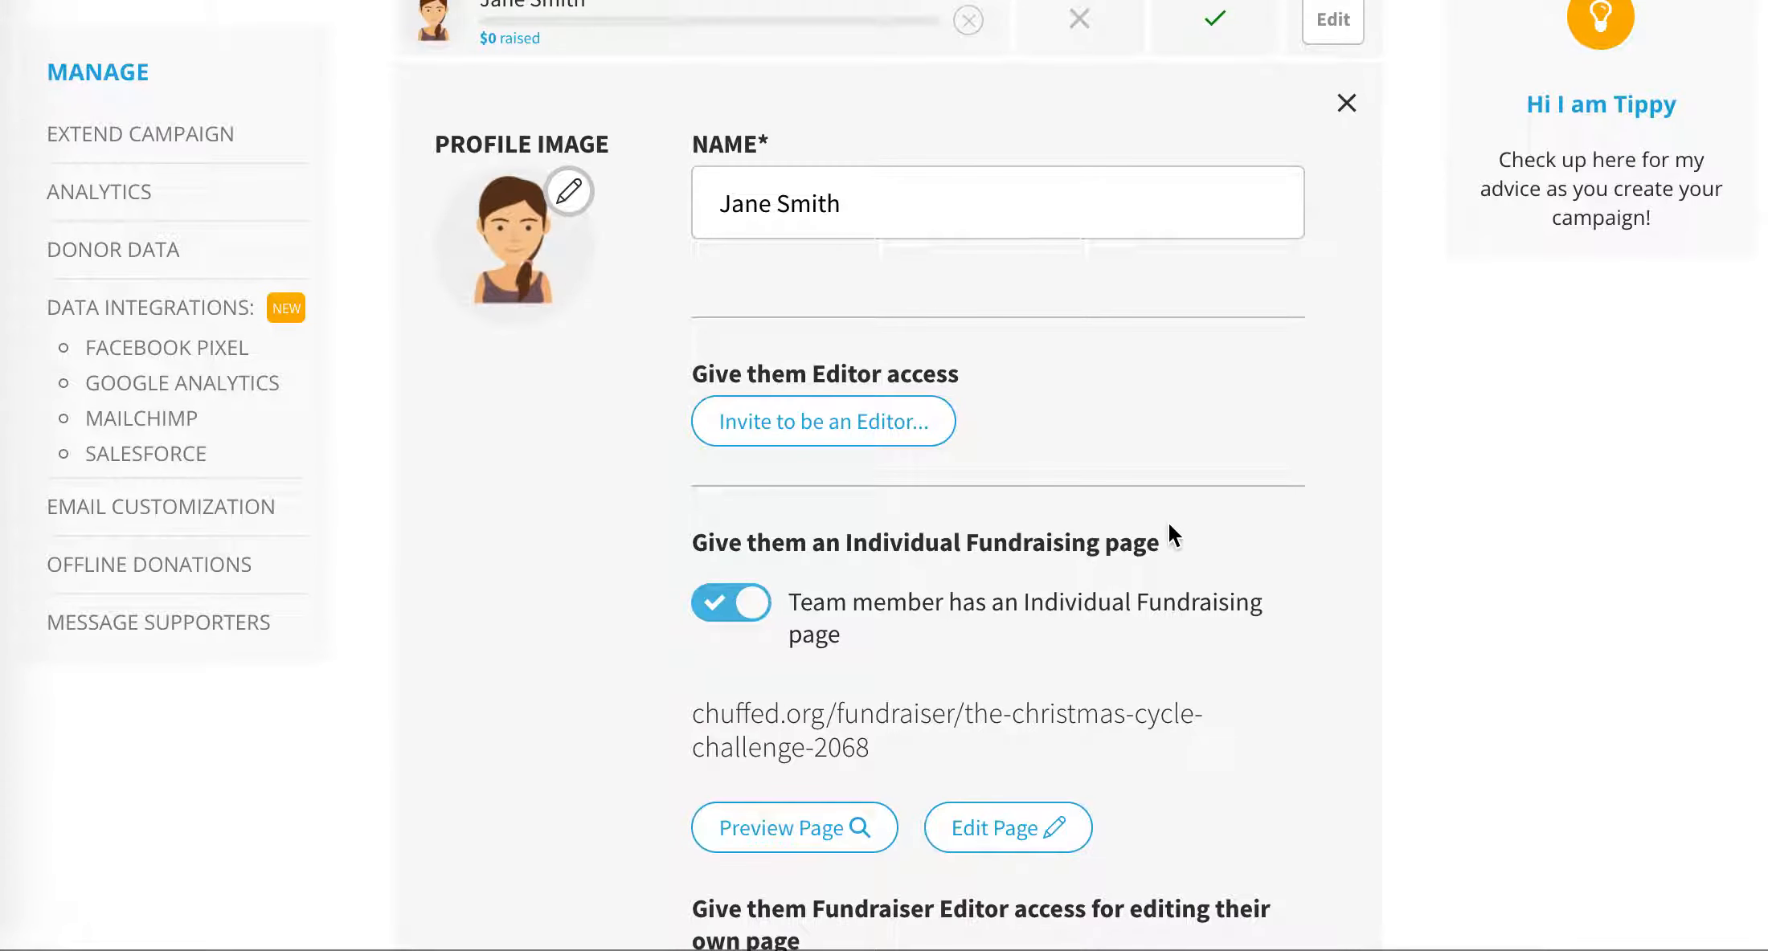
- Preview the member's individual fundraising page and look through its story and campaign information
scroll(1166, 523, "down", 2)
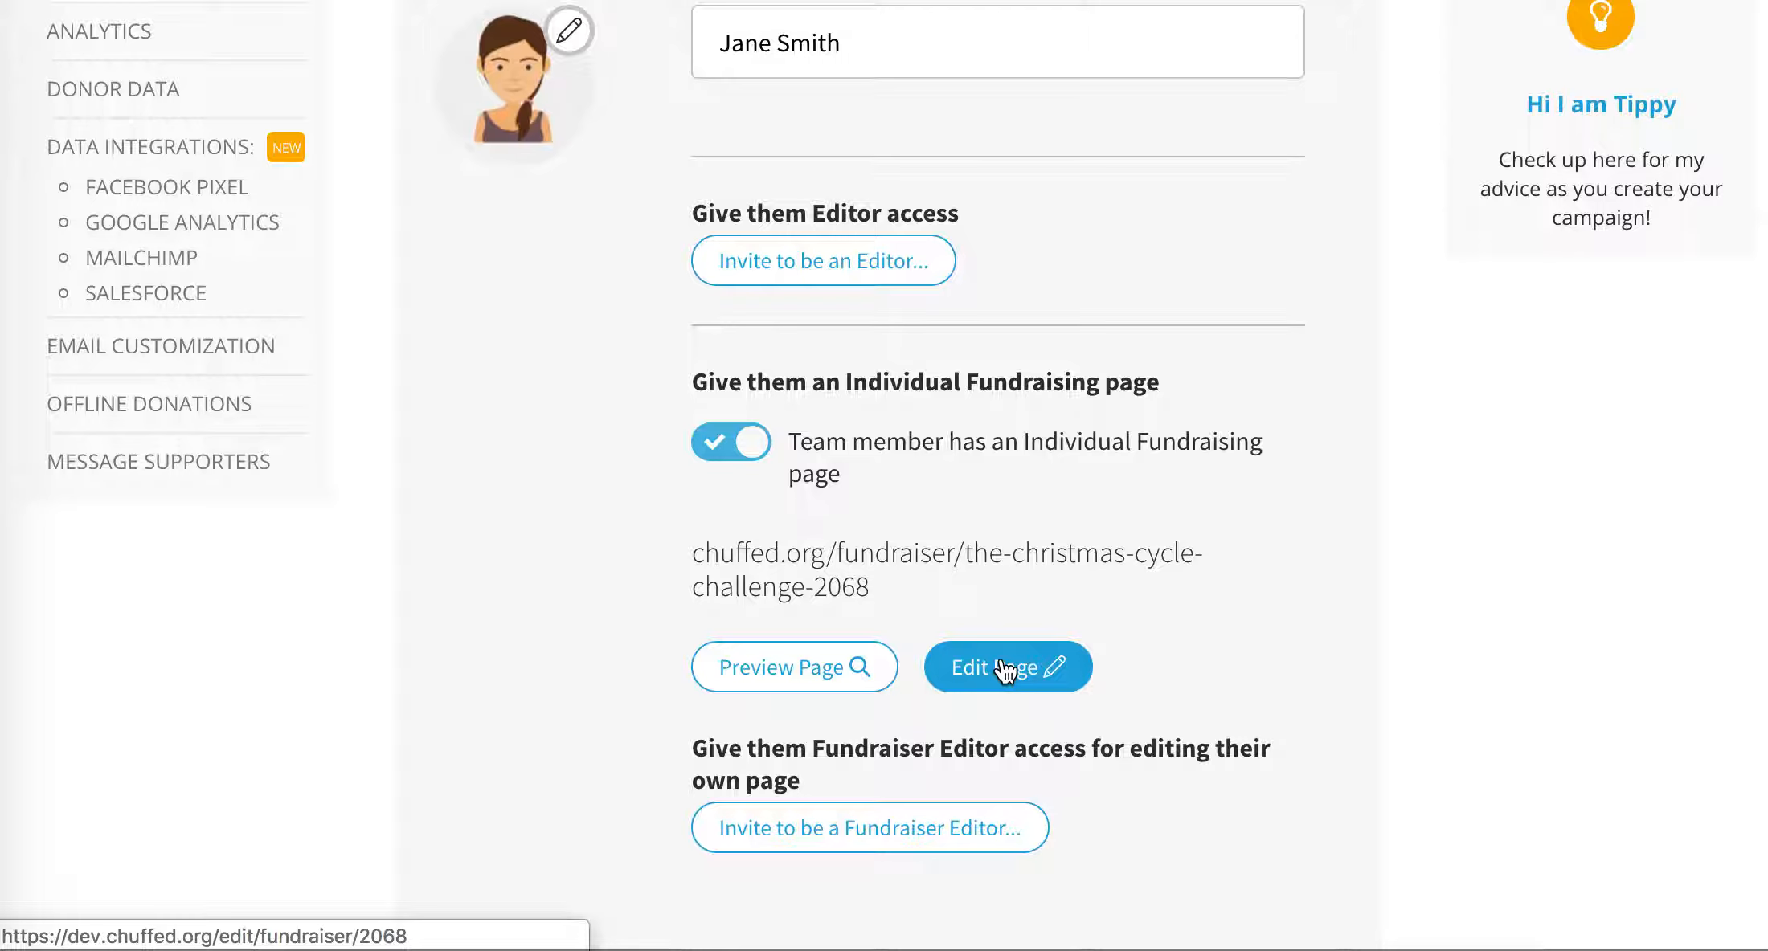
left_click(821, 673)
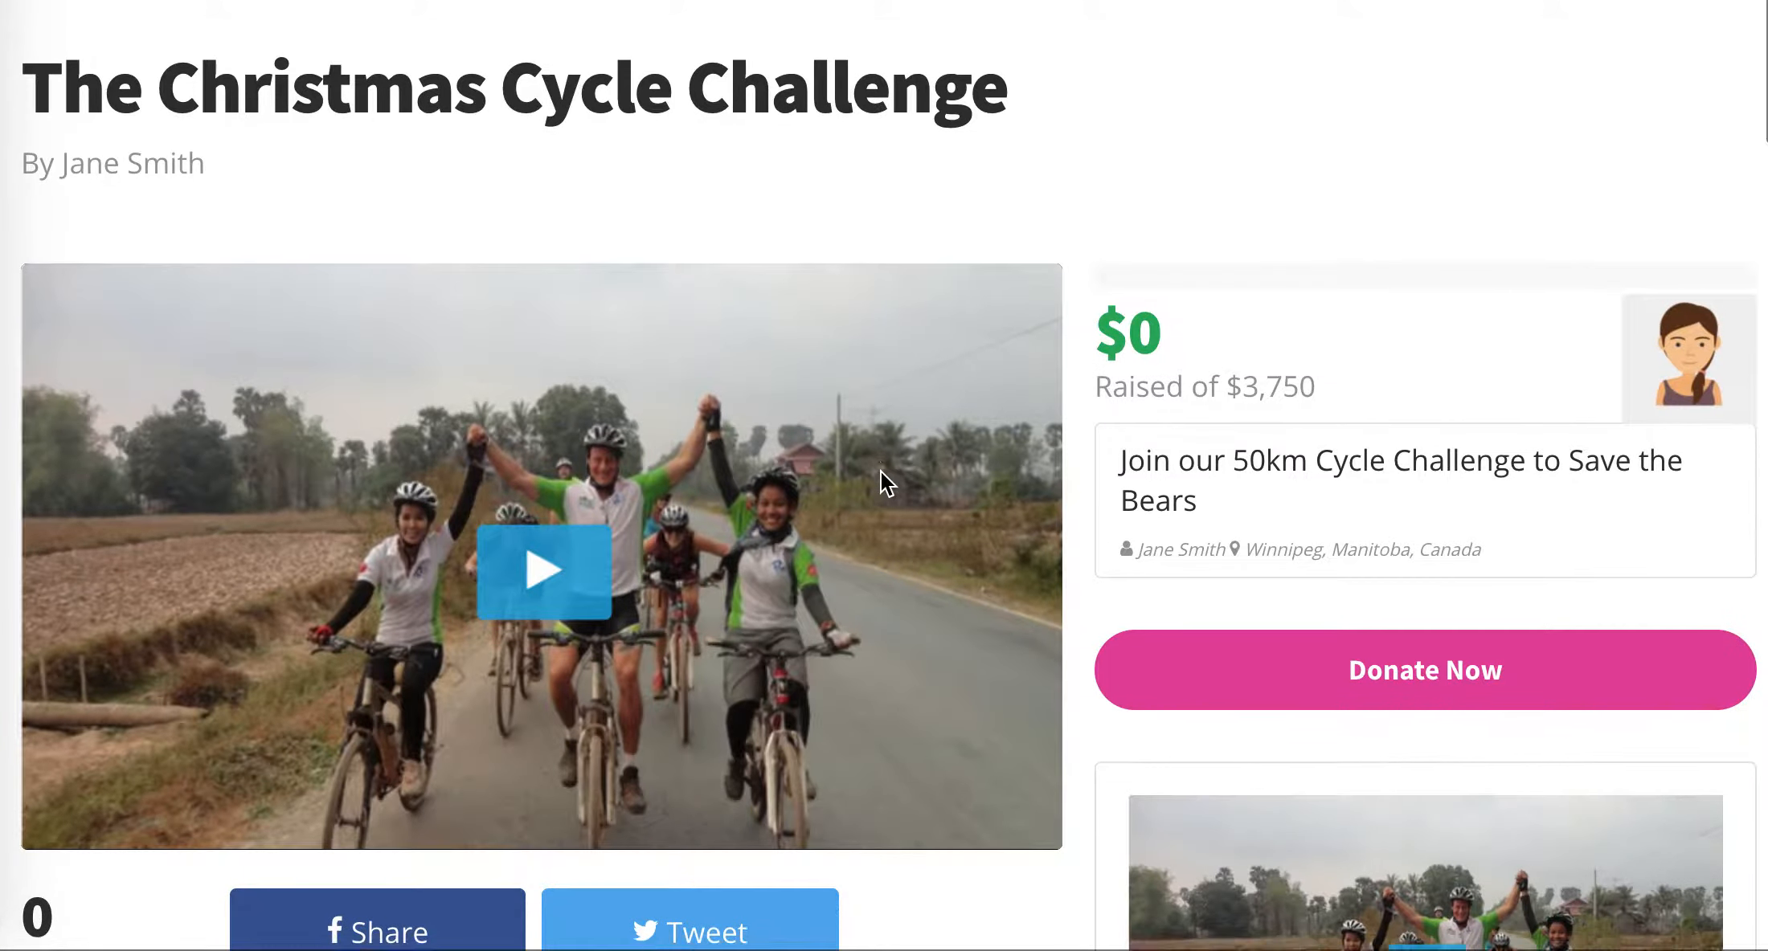
scroll(882, 474, "down", 15)
scroll(881, 474, "down", 3)
scroll(882, 474, "up", 12)
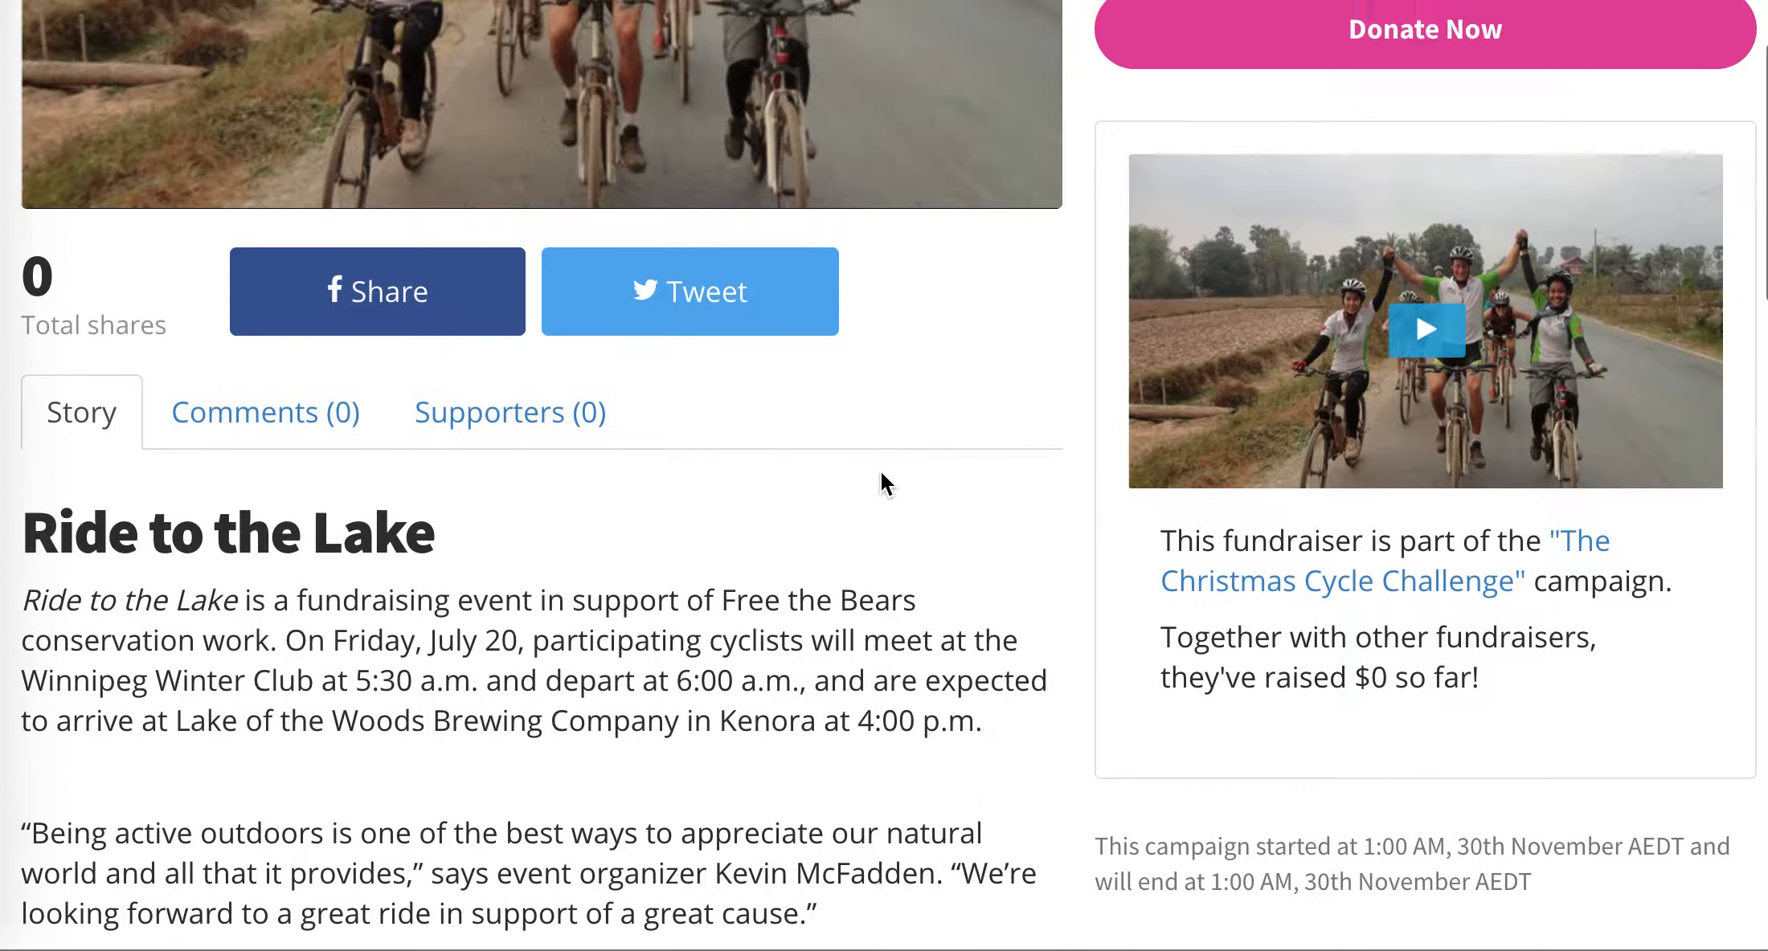
scroll(882, 473, "up", 8)
scroll(882, 472, "down", 9)
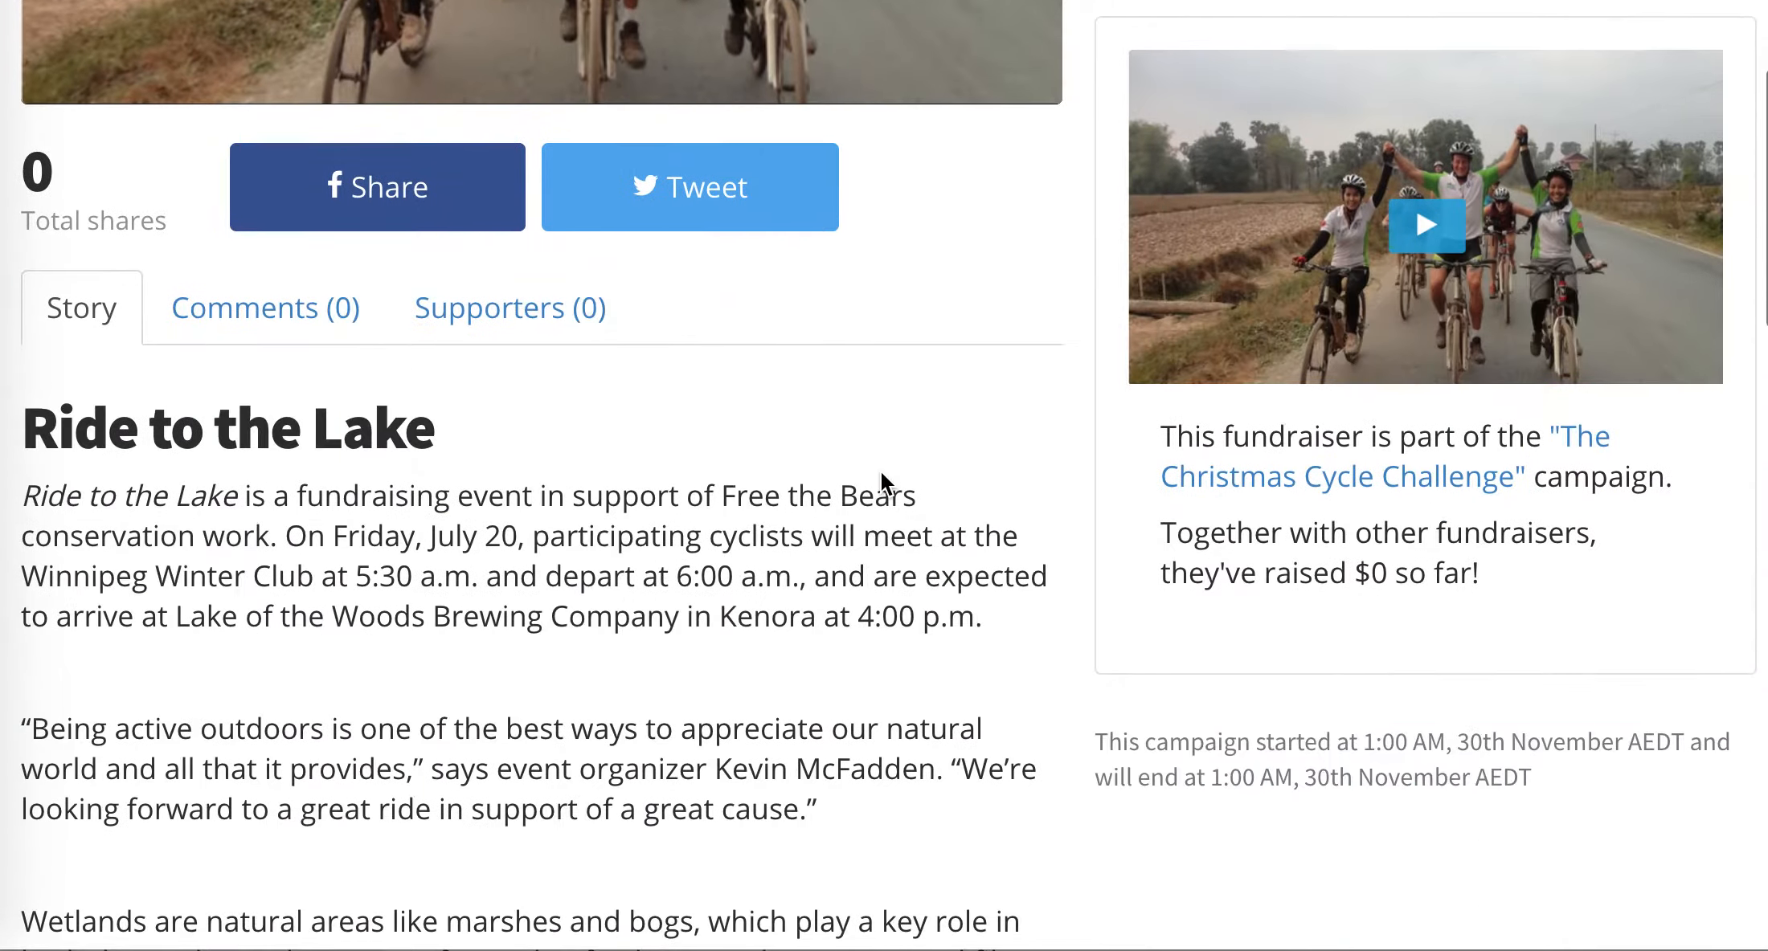
- View the linked Christmas Cycle Challenge campaign down to its Fundraisers list, and open the new fundraiser's page from there
left_click(1285, 482)
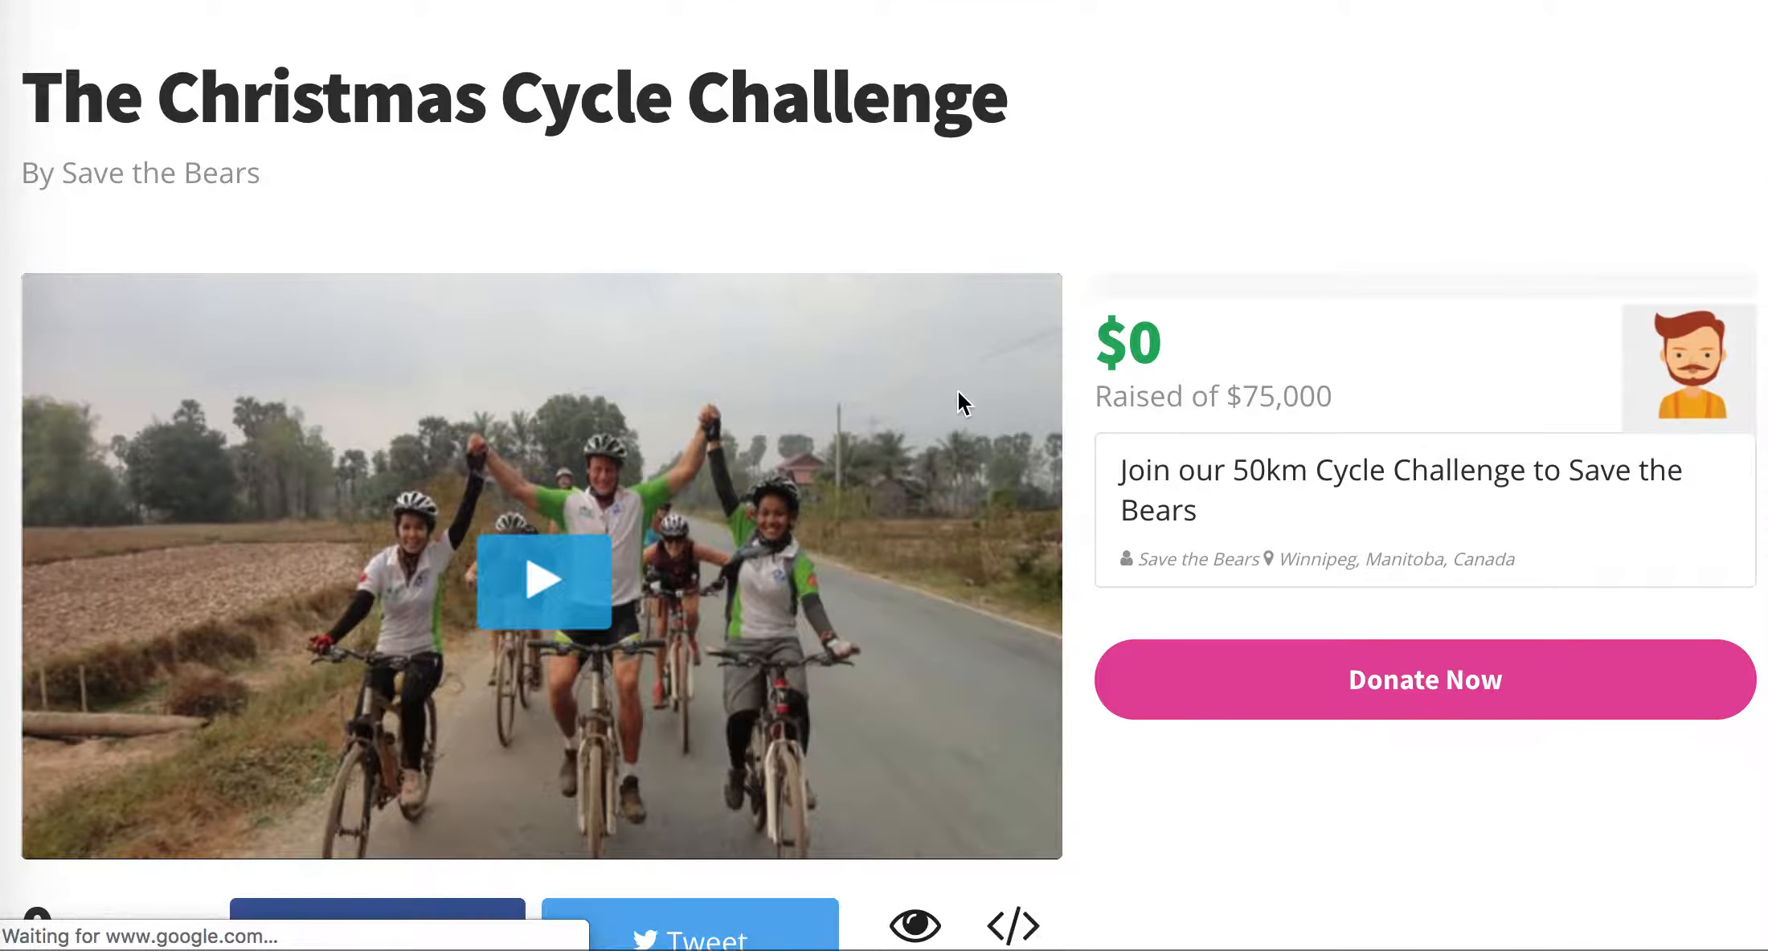
scroll(974, 401, "down", 10)
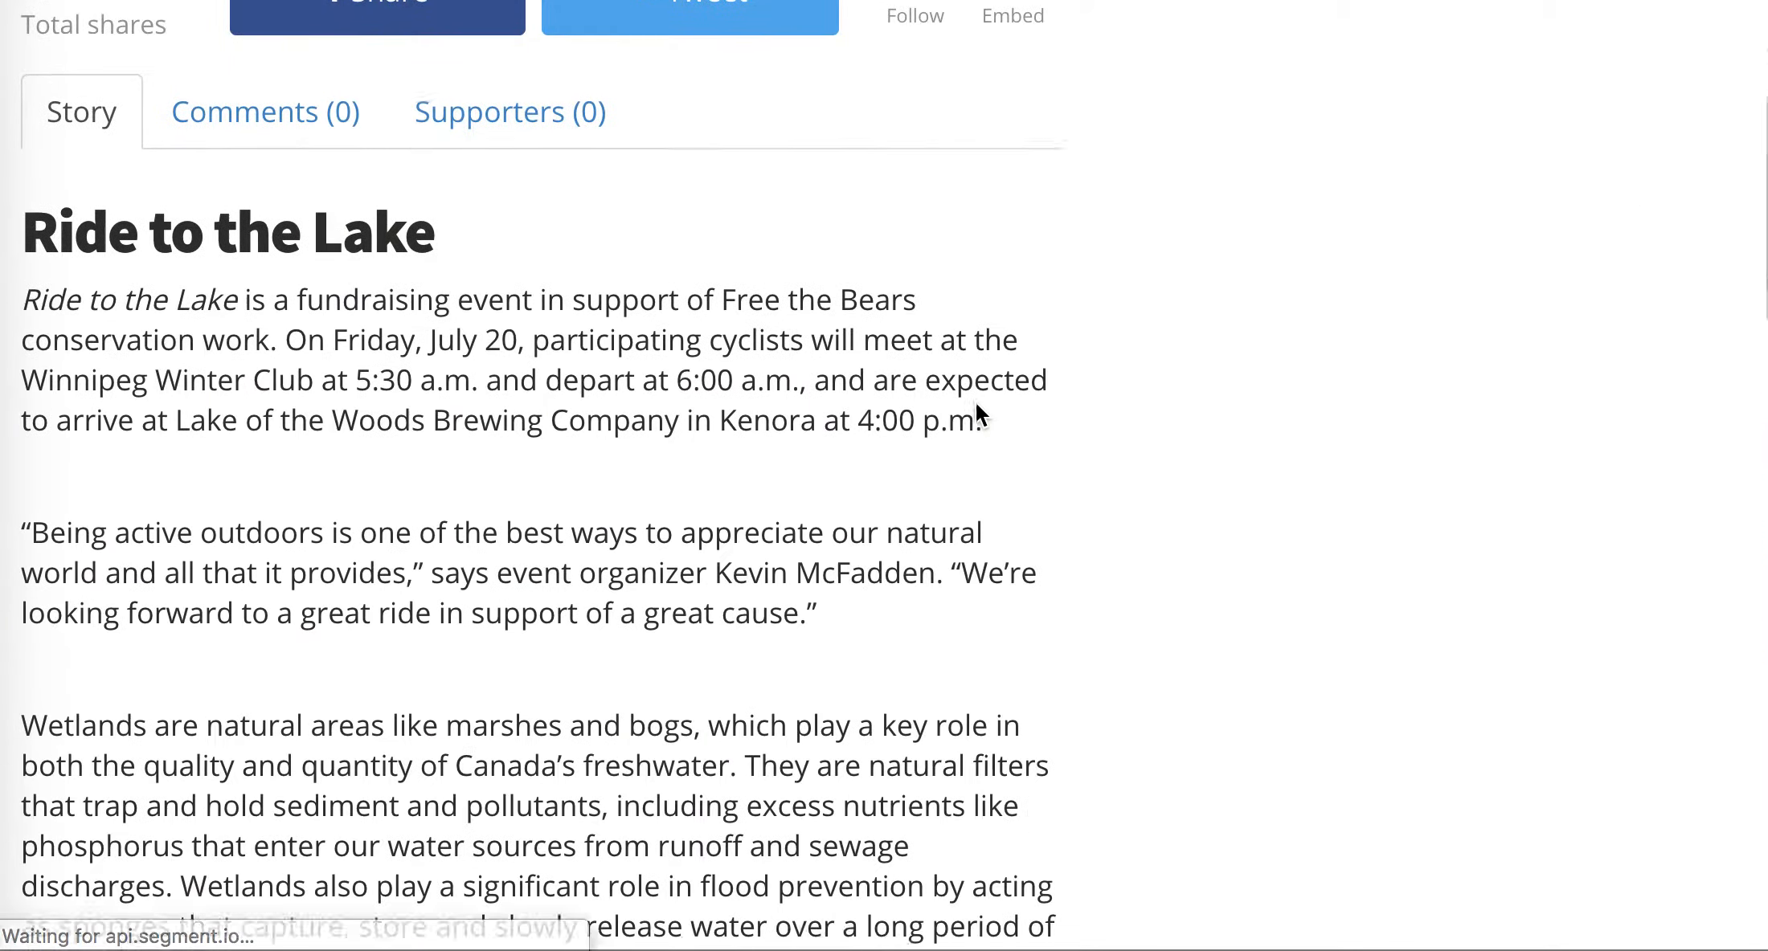
scroll(975, 402, "down", 20)
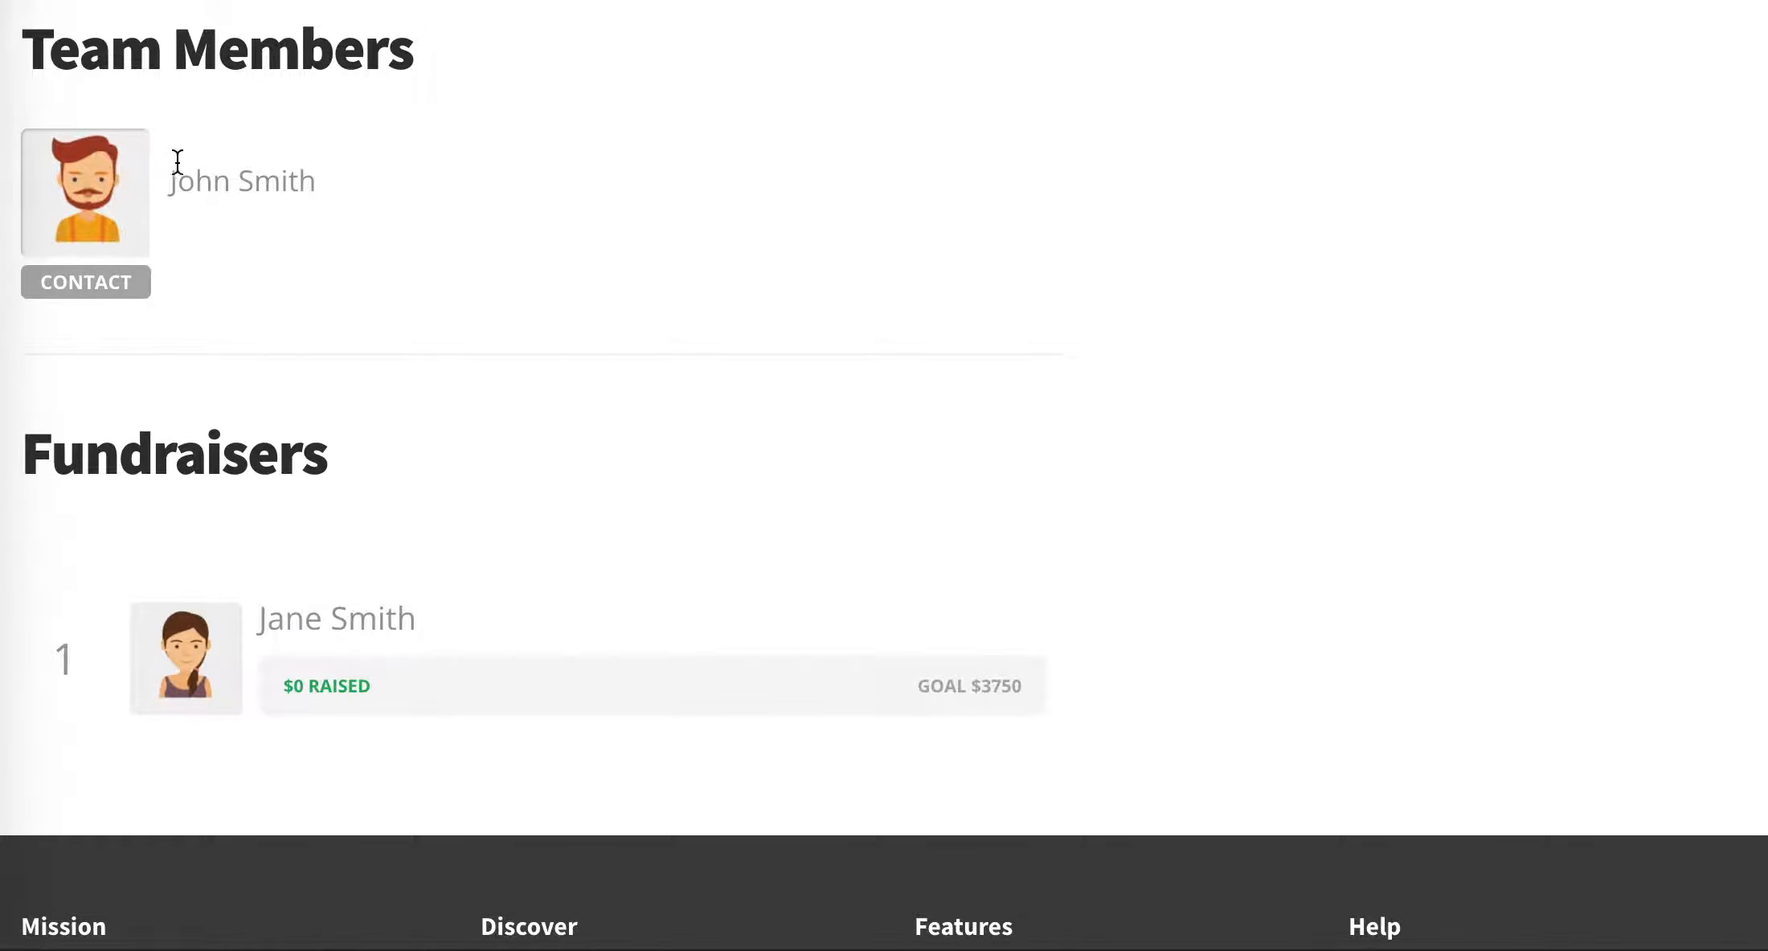
left_click(321, 634)
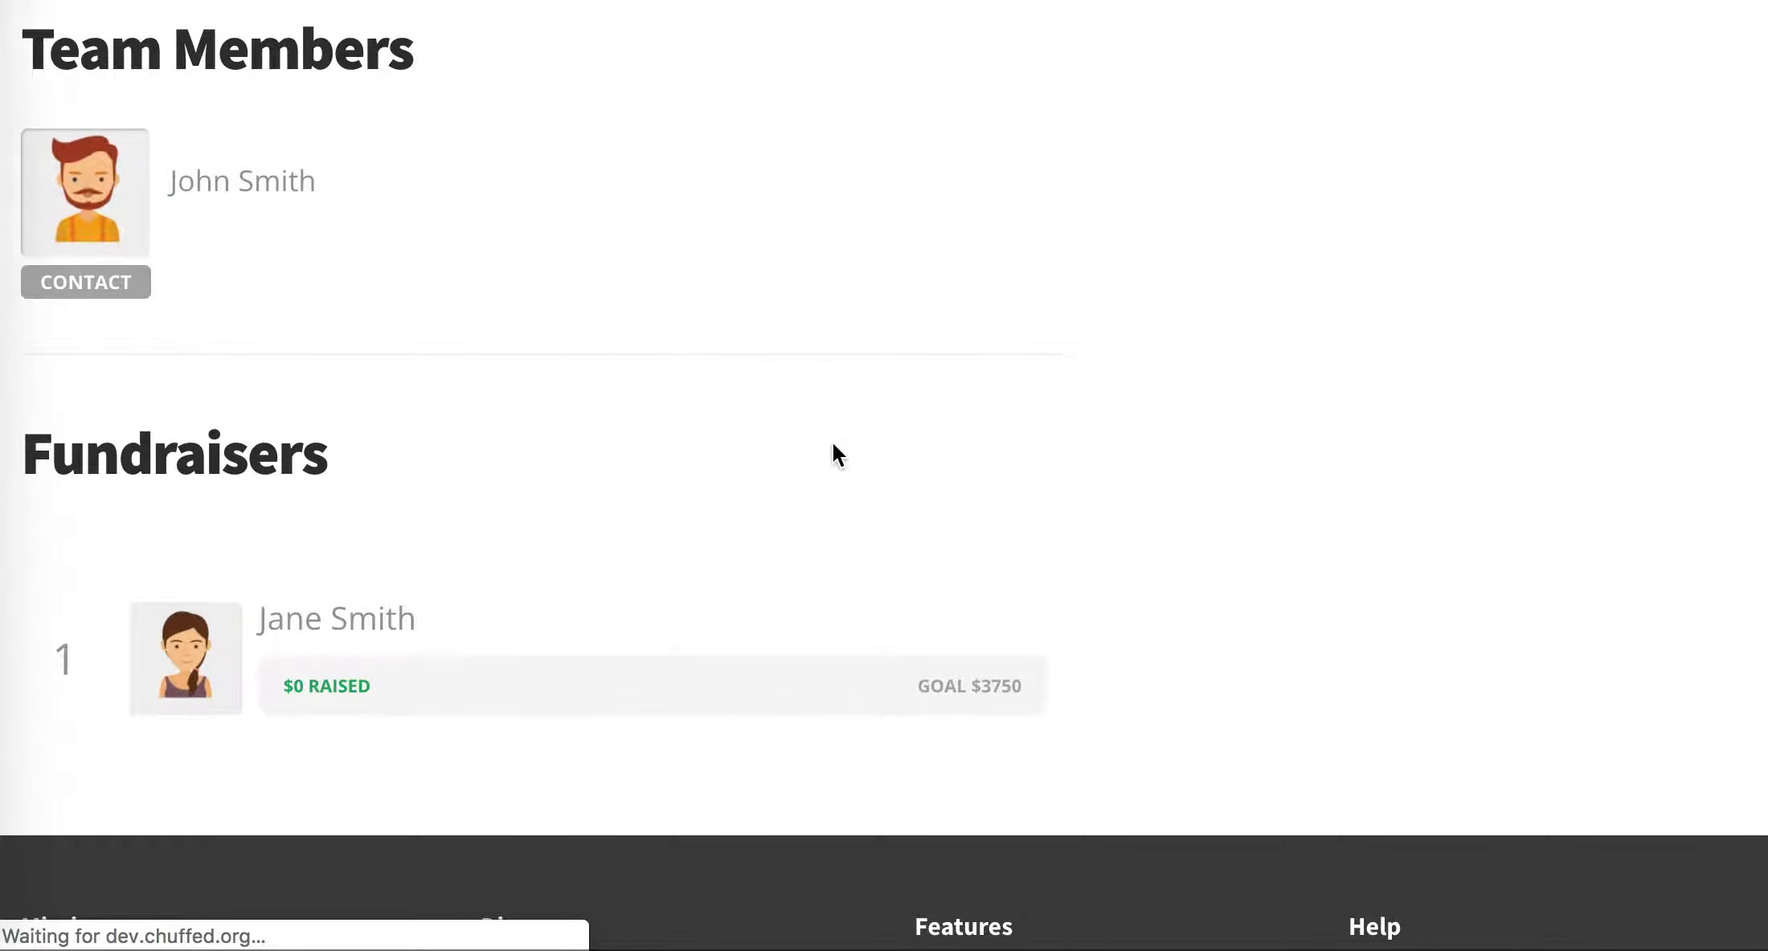
scroll(833, 454, "down", 3)
scroll(832, 444, "down", 5)
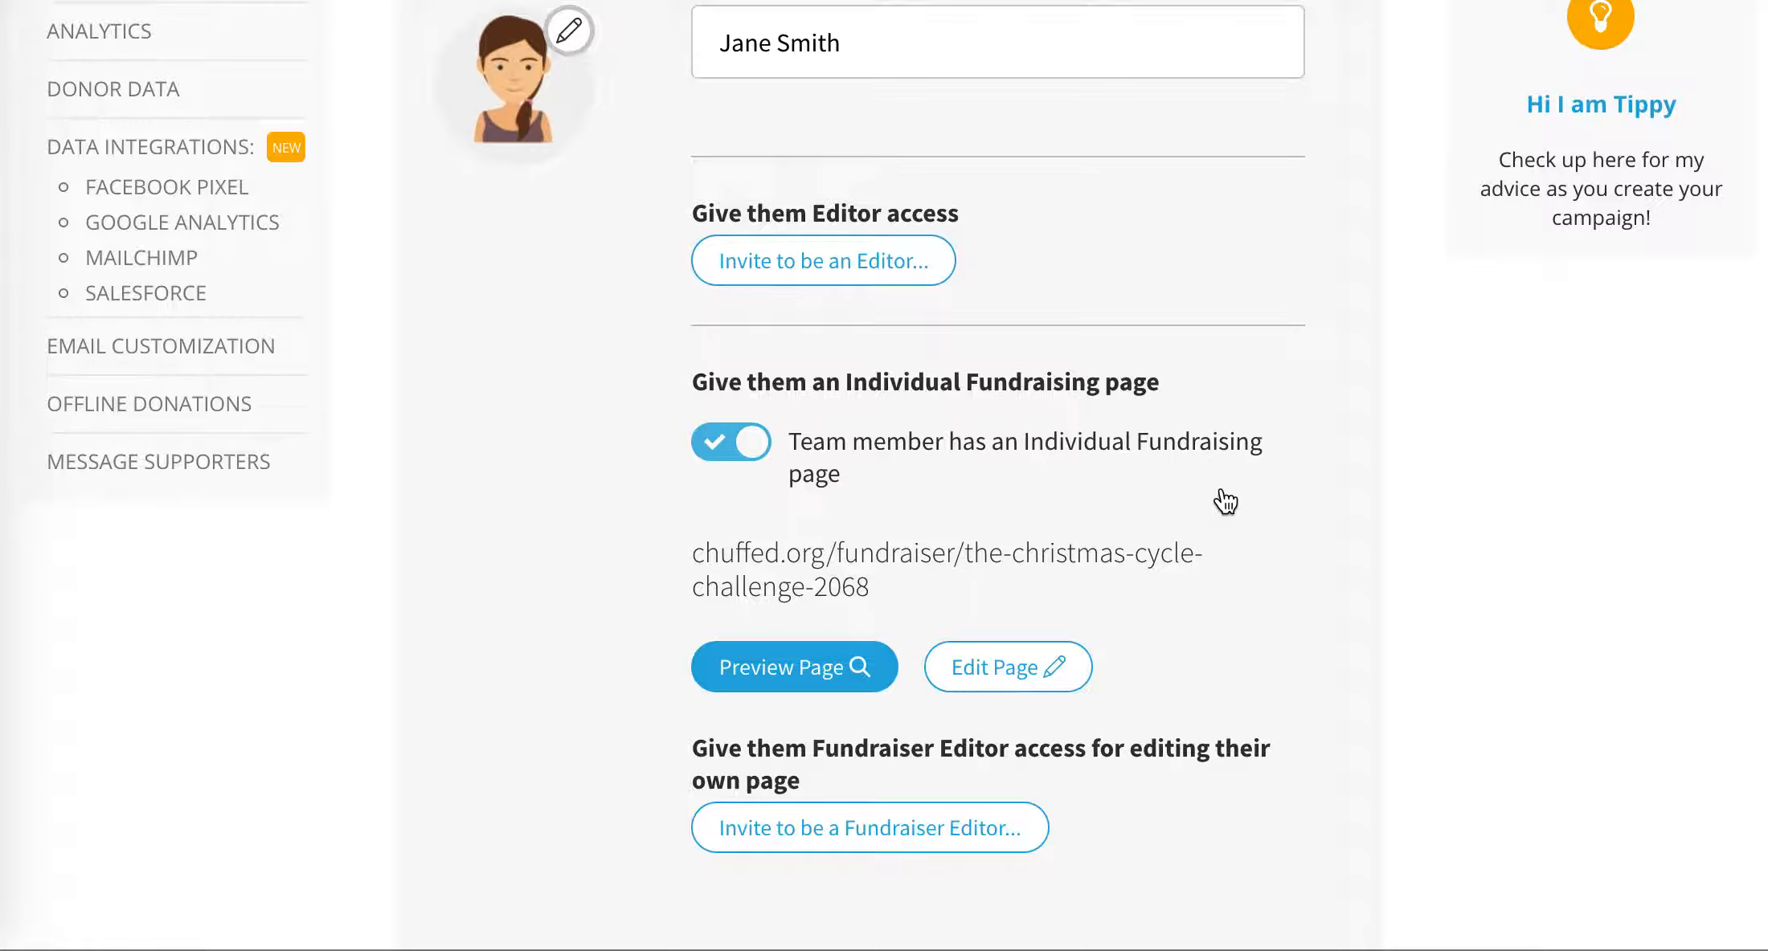
- Invite the team member to be a Fundraiser Editor of their own page, entering the member's email address
scroll(1225, 501, "down", 3)
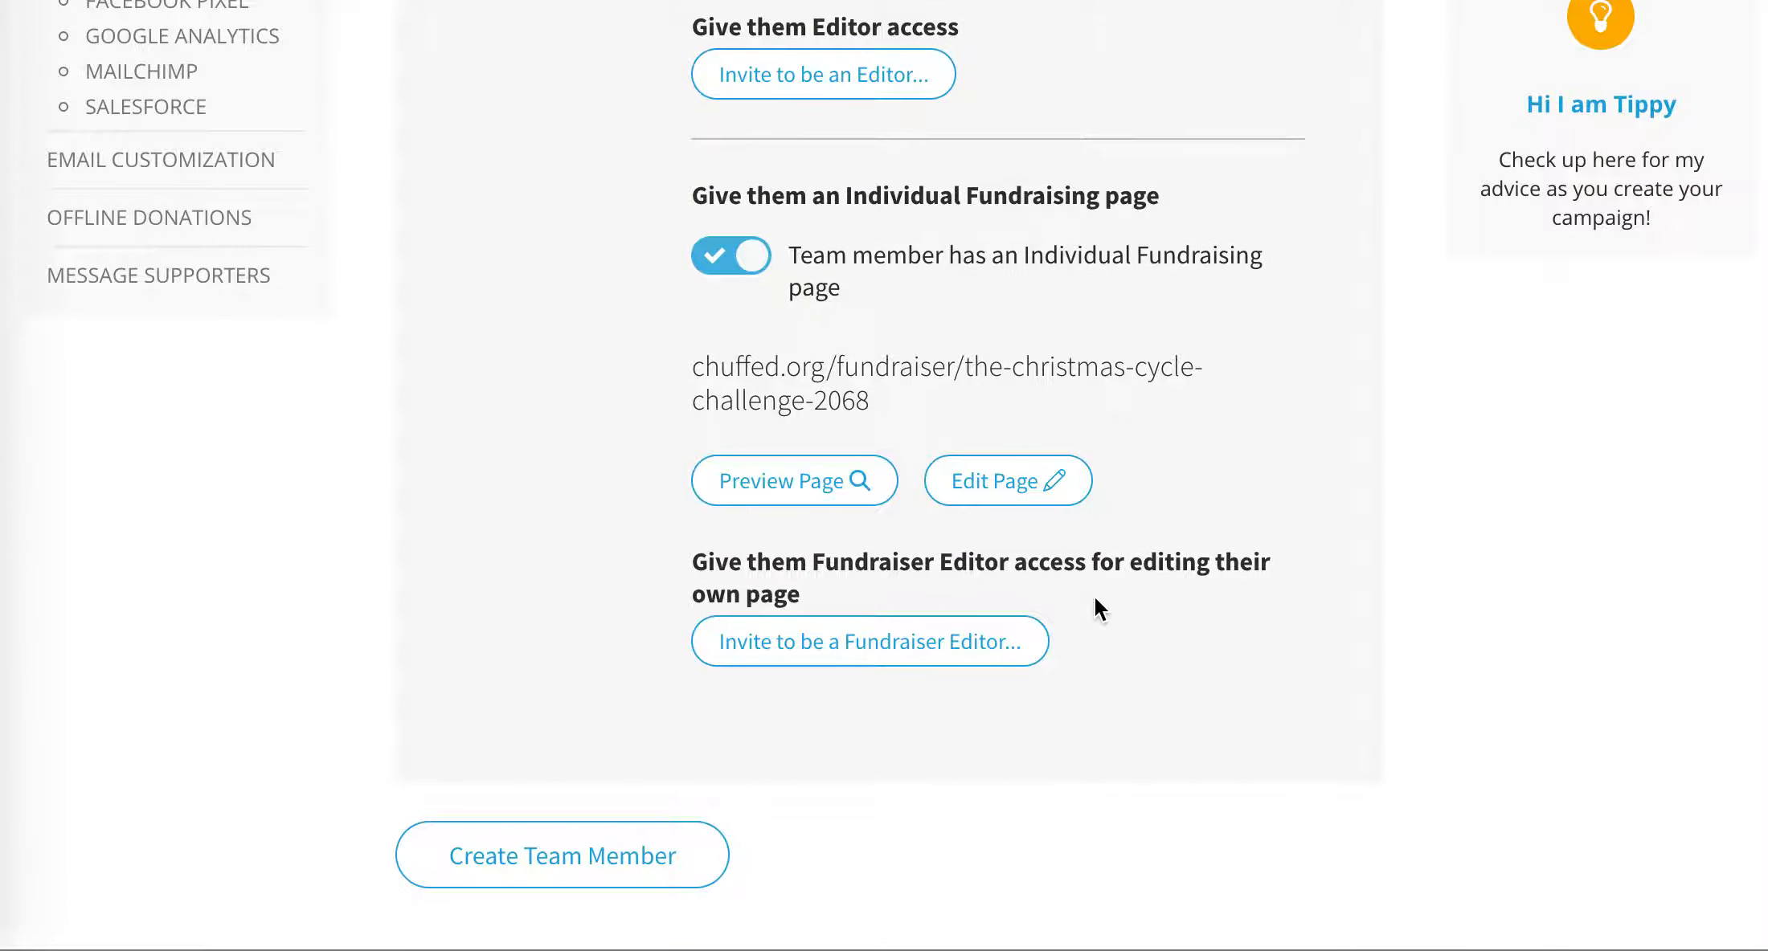
left_click(894, 652)
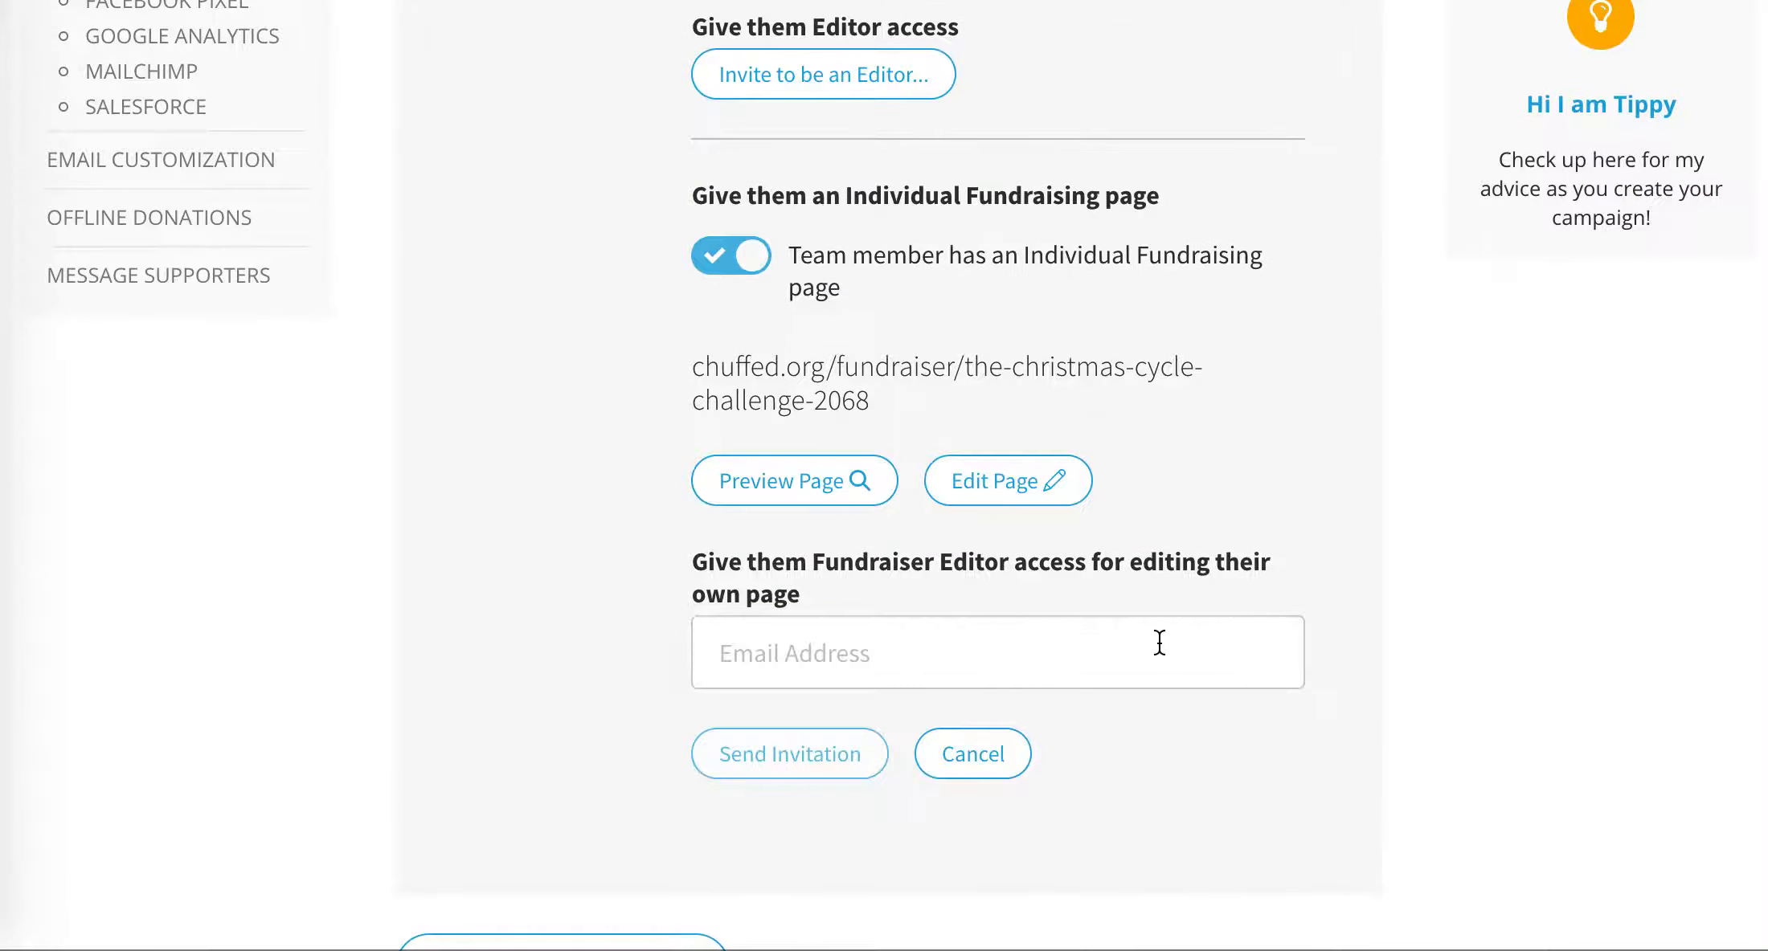
left_click(967, 659)
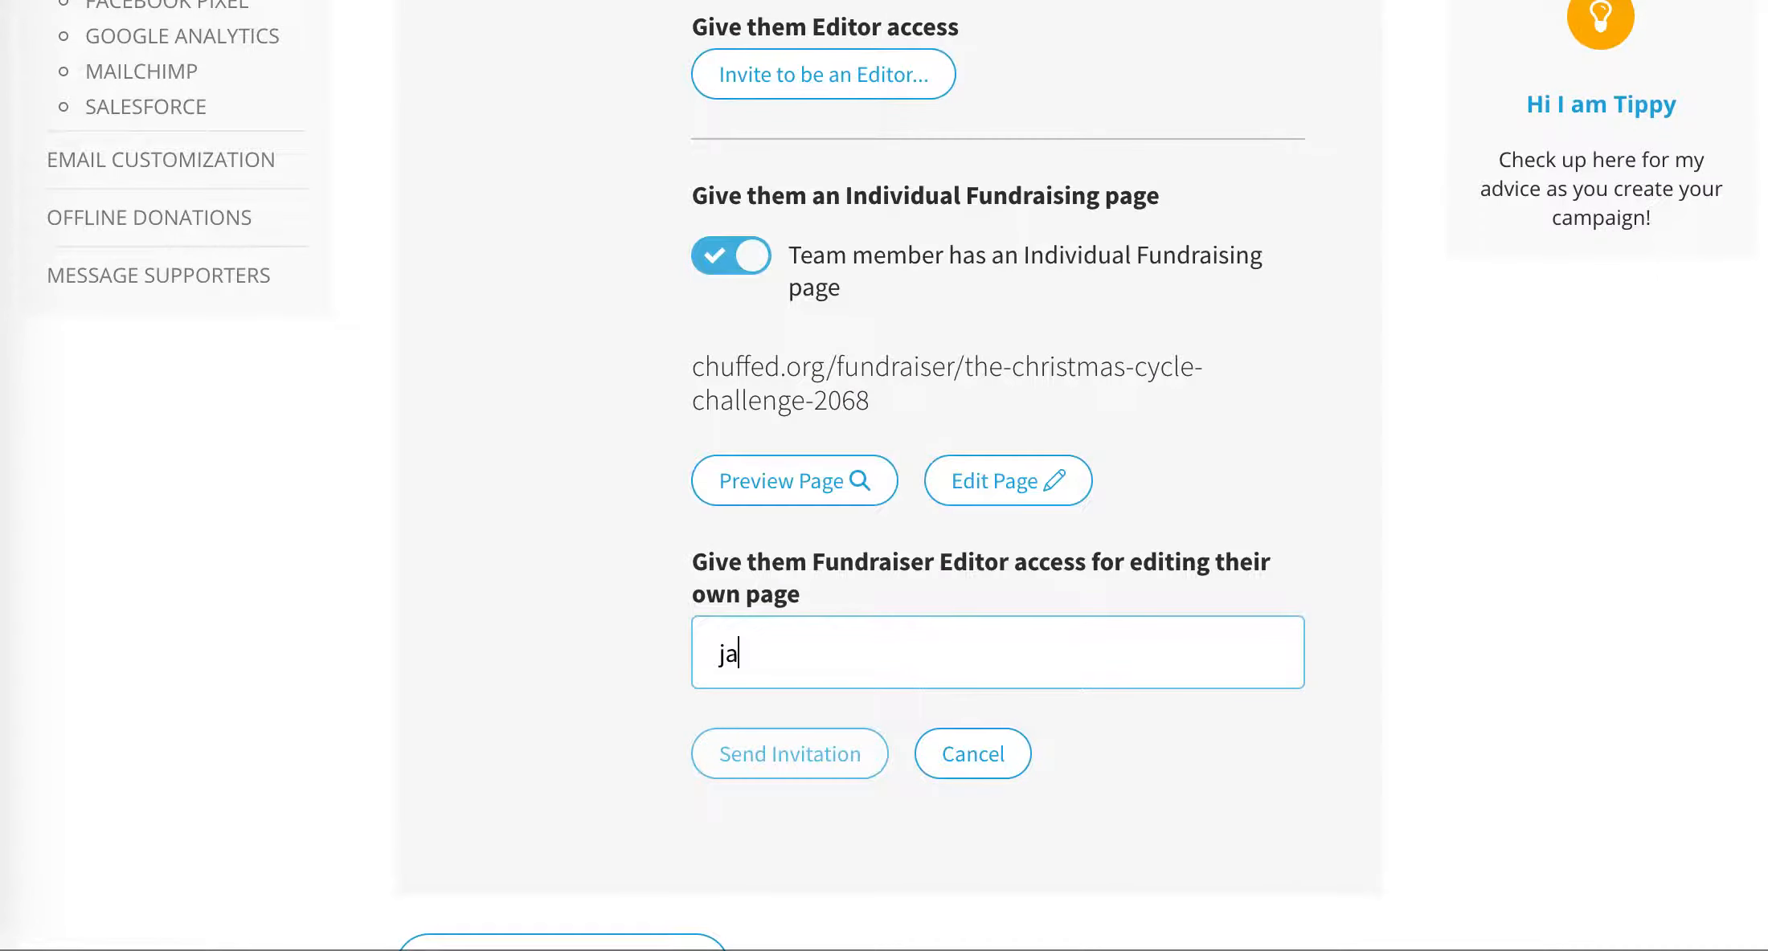
left_click(807, 756)
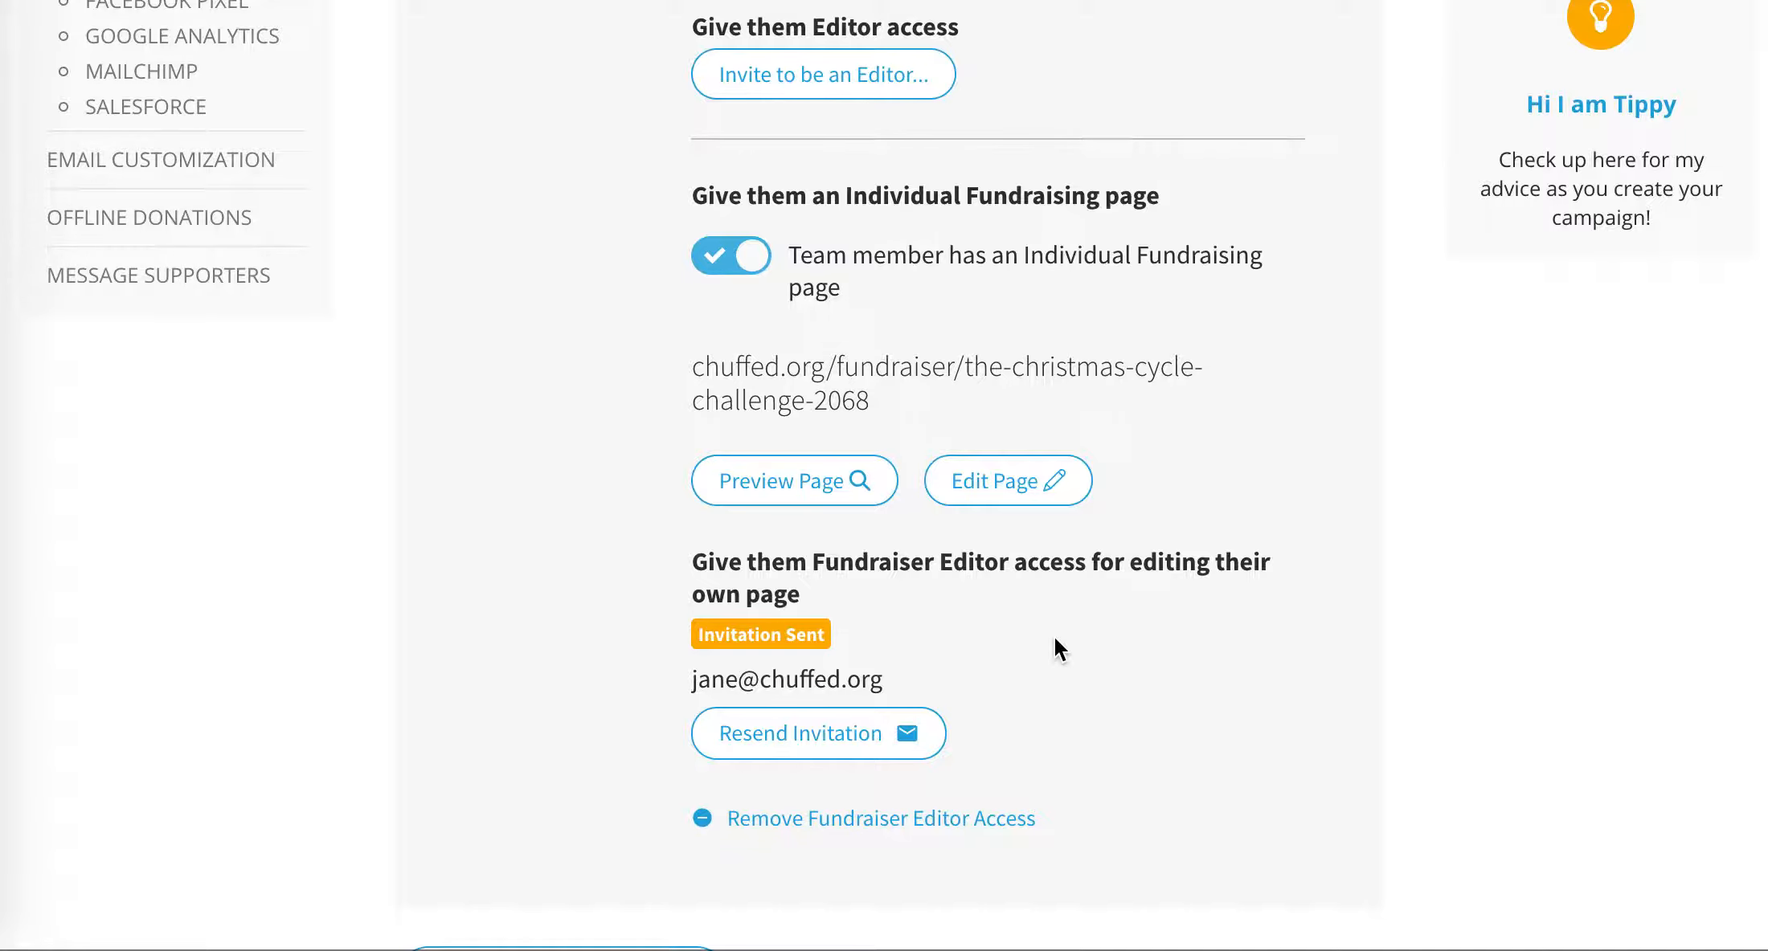
- Open the member's fundraising page for editing and go through its basic details and pitch text to the campaign description
scroll(1054, 637, "up", 5)
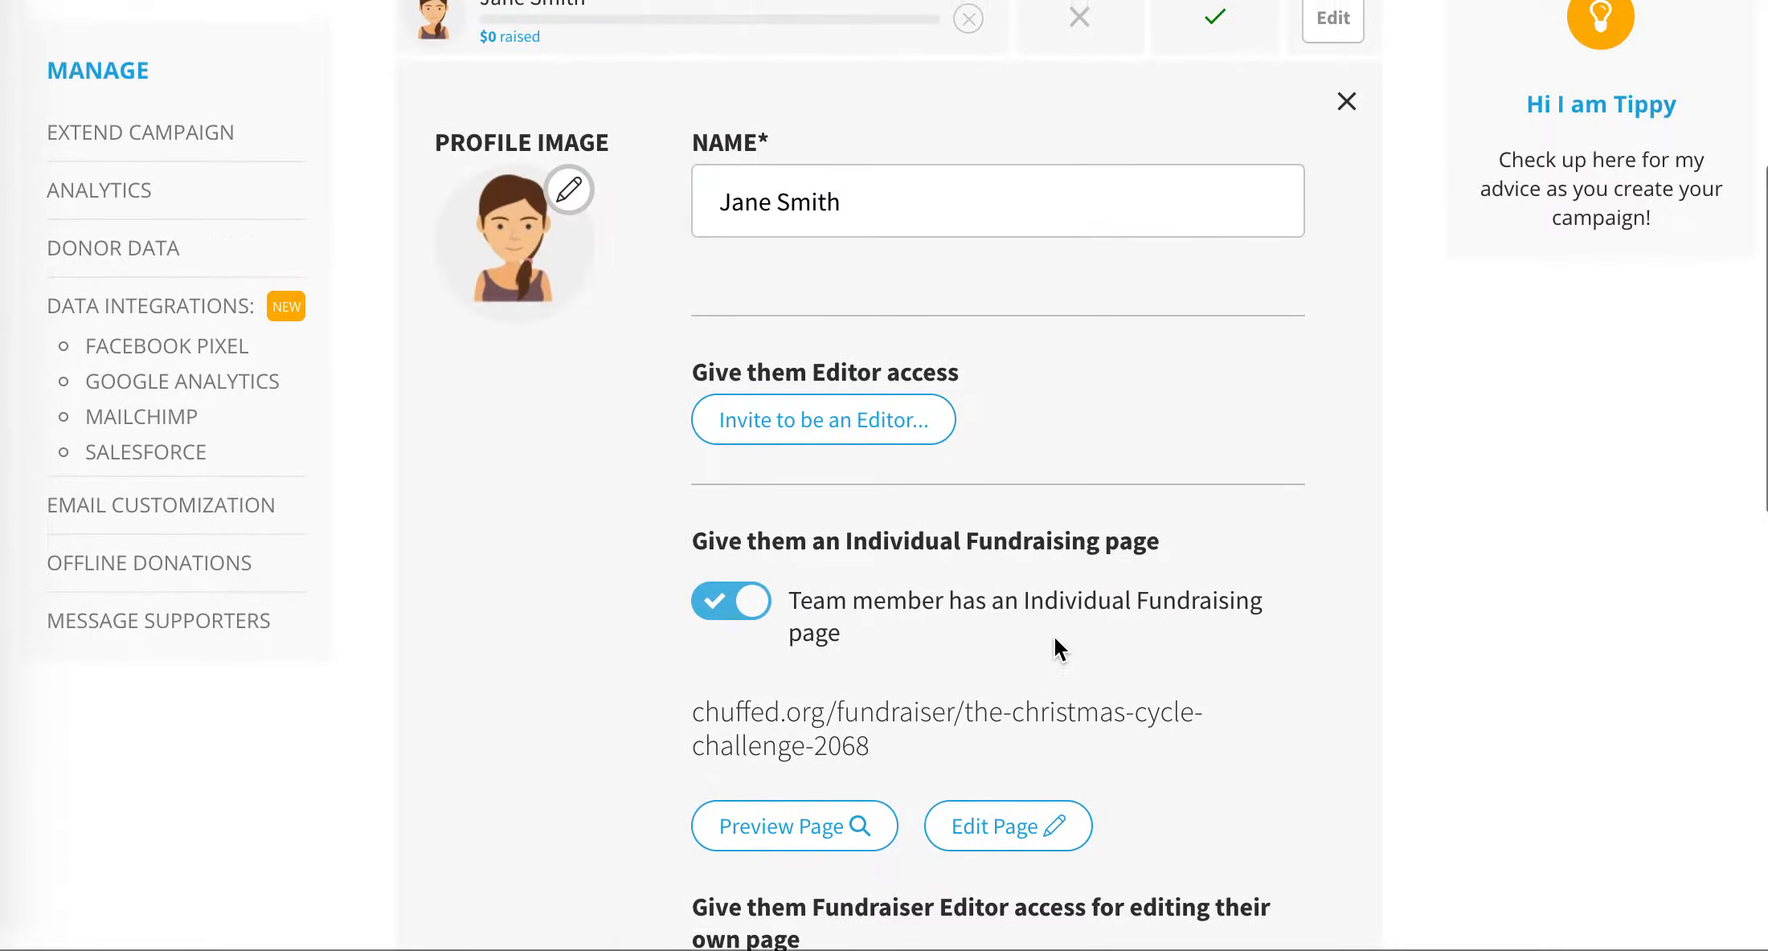
scroll(1055, 635, "up", 5)
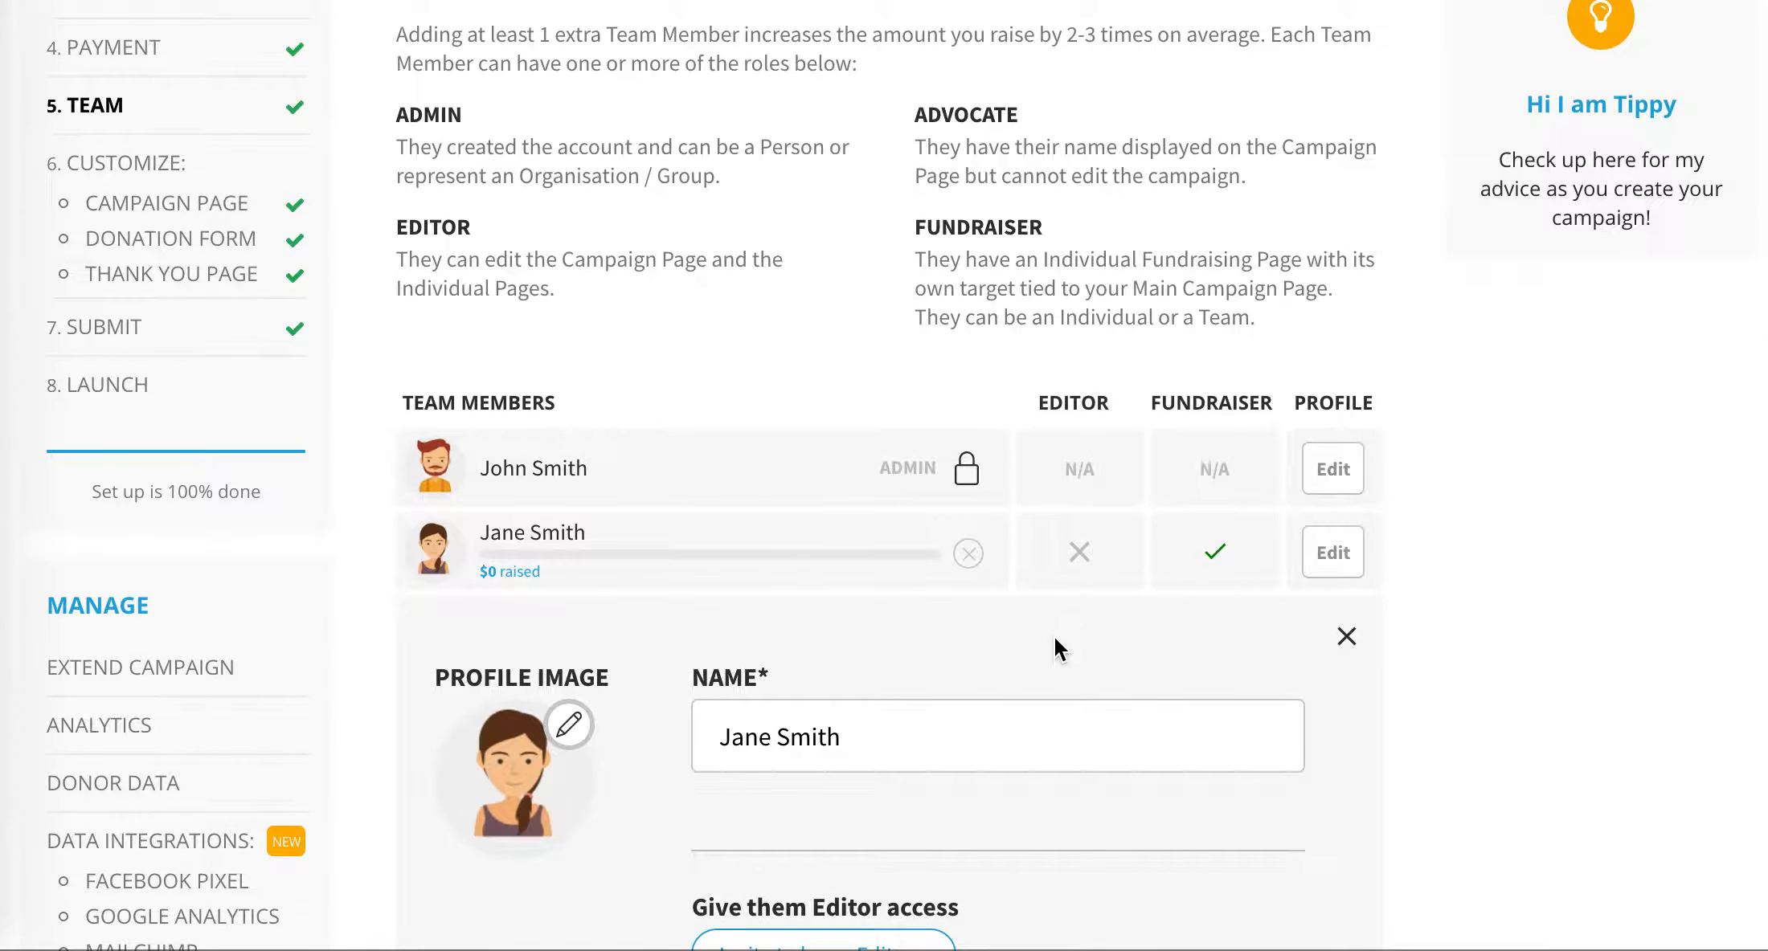
scroll(1054, 636, "down", 6)
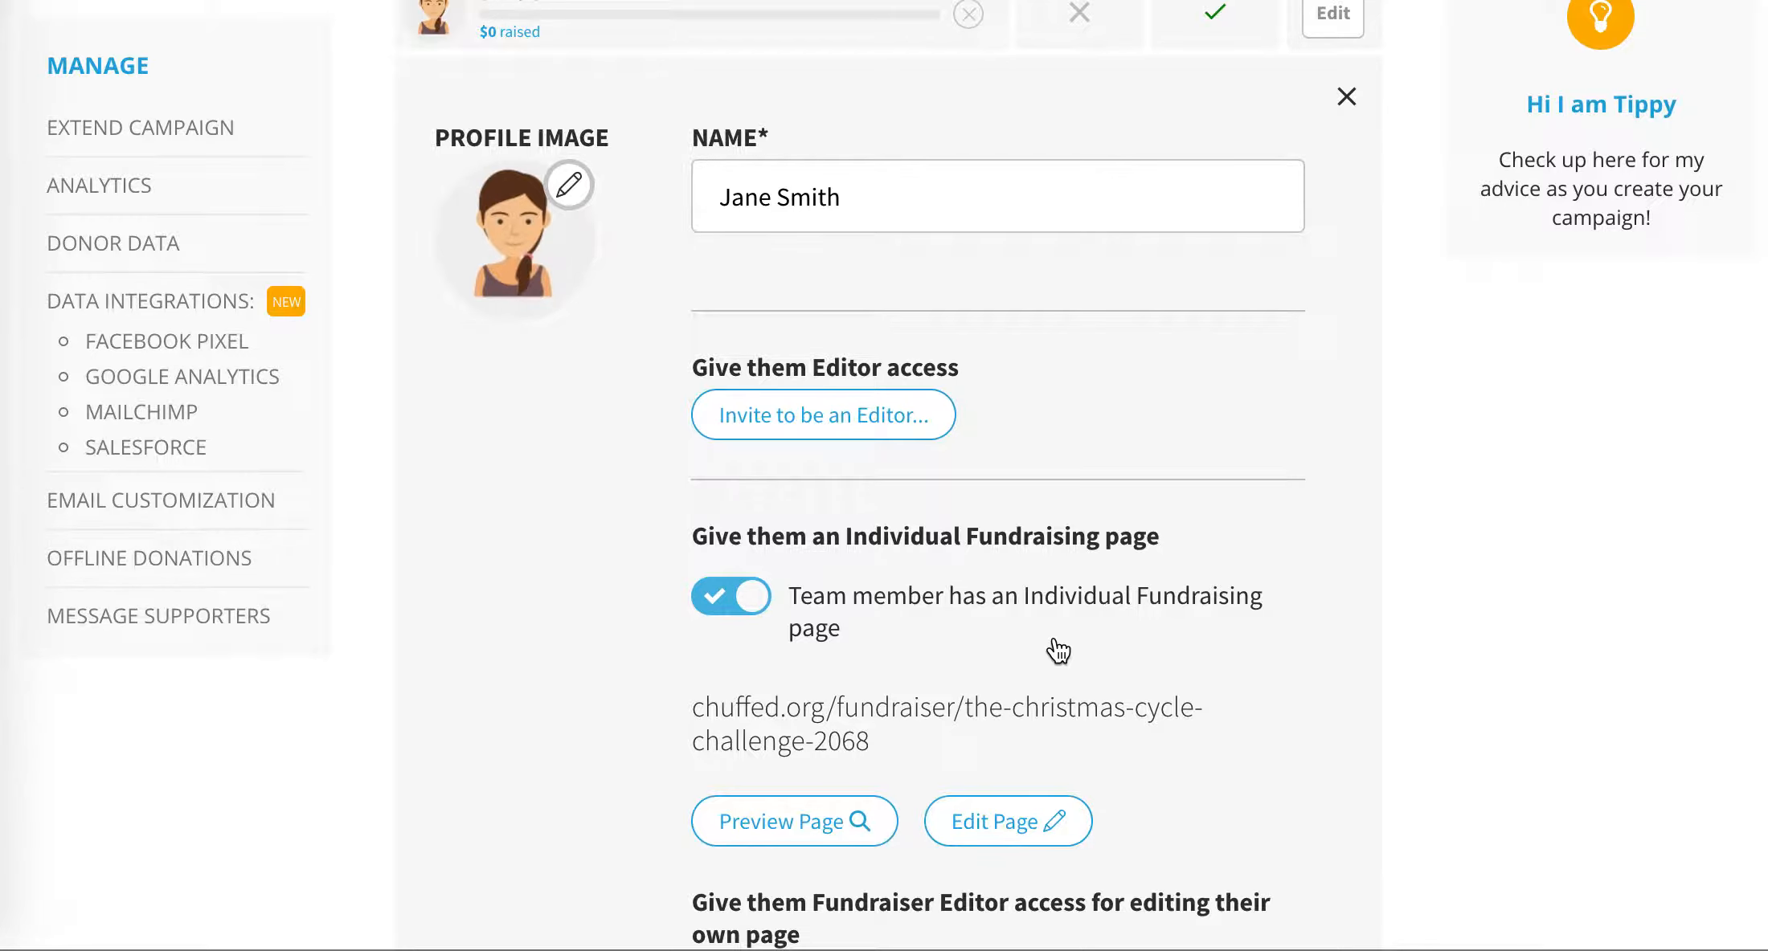
scroll(1057, 651, "down", 3)
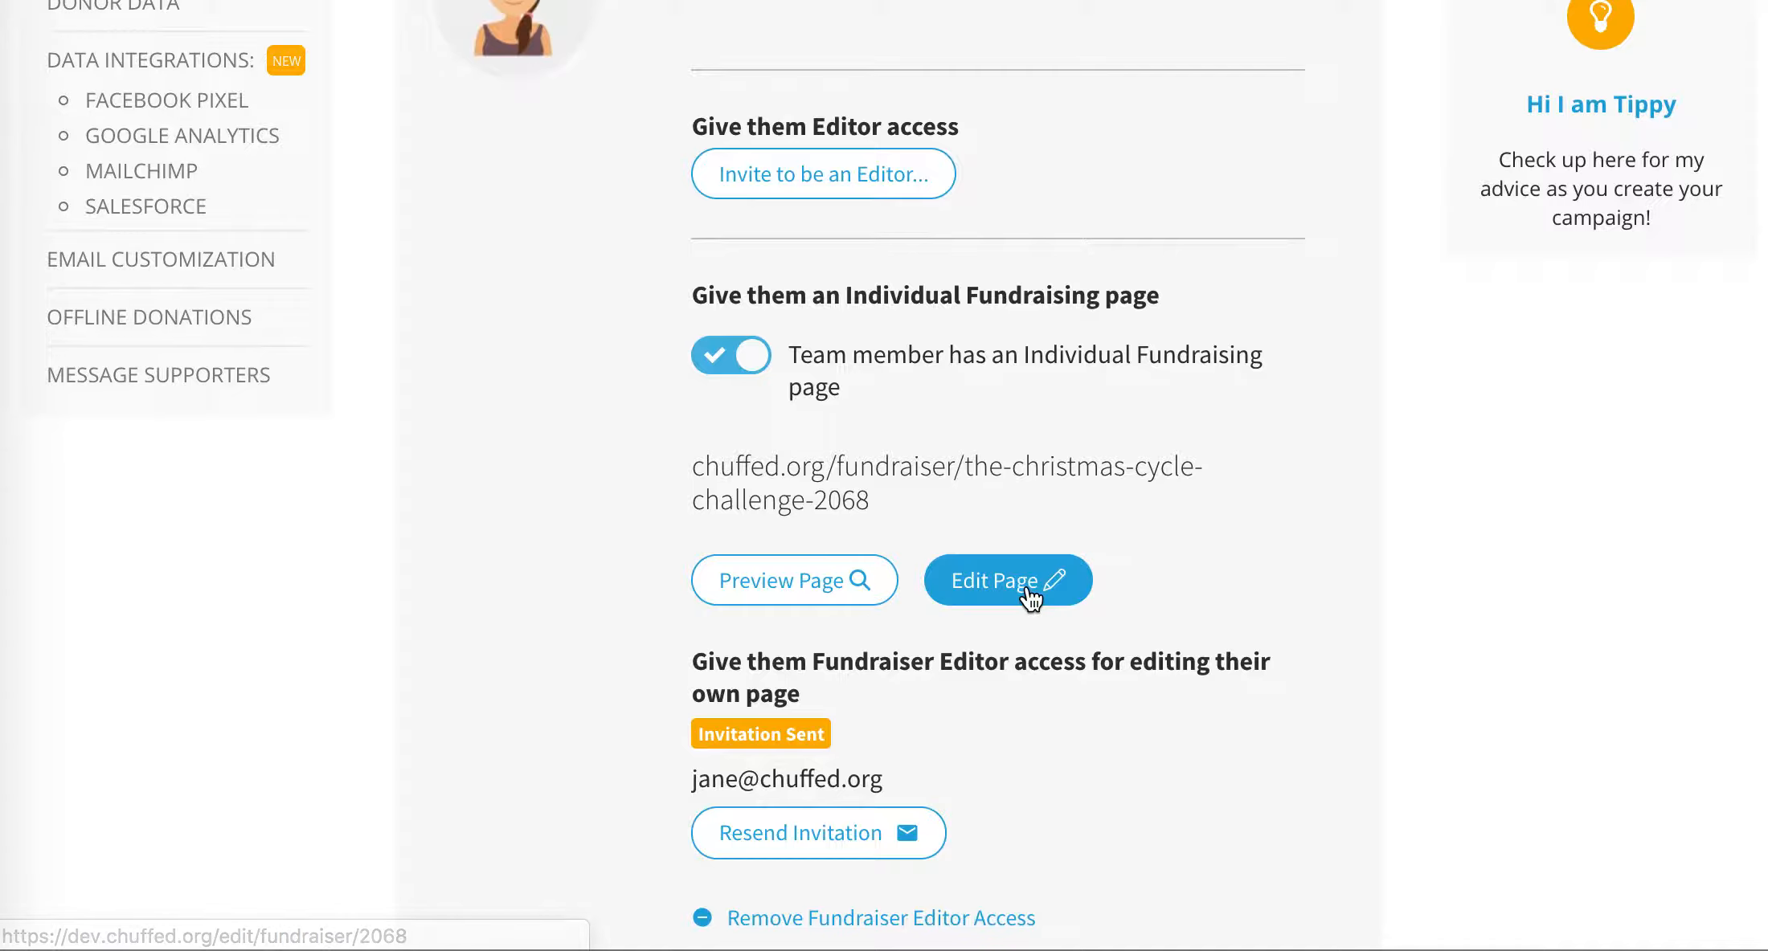
left_click(1028, 590)
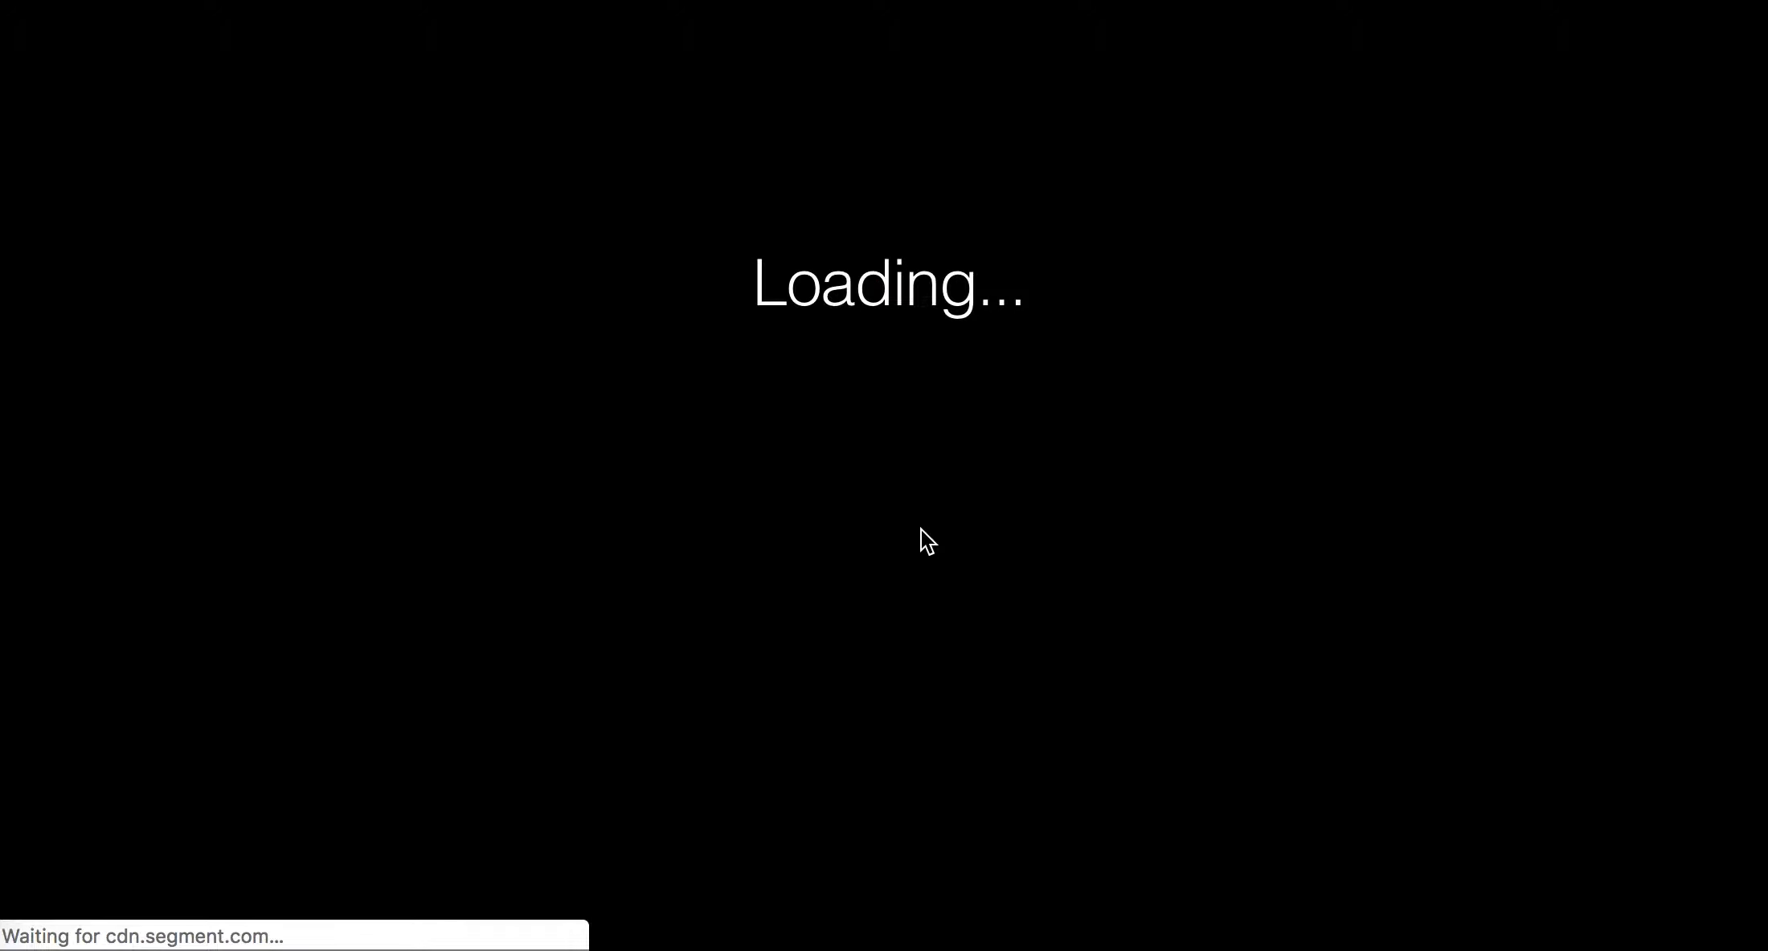
scroll(921, 529, "down", 5)
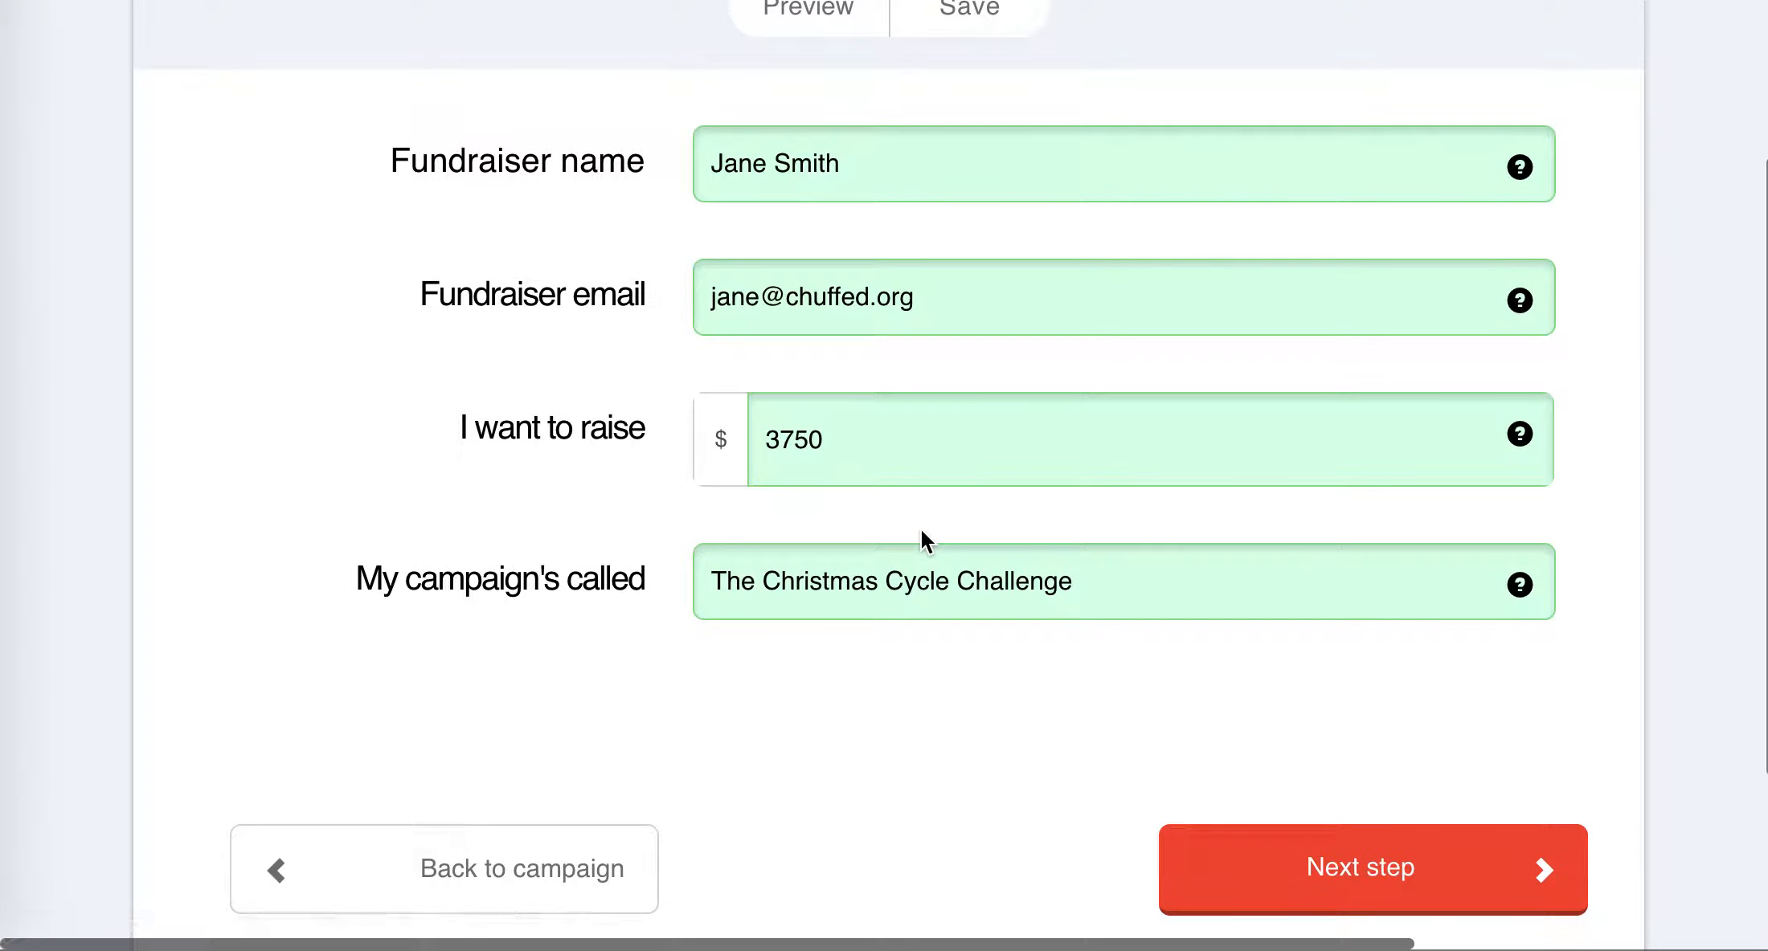
left_click(1363, 894)
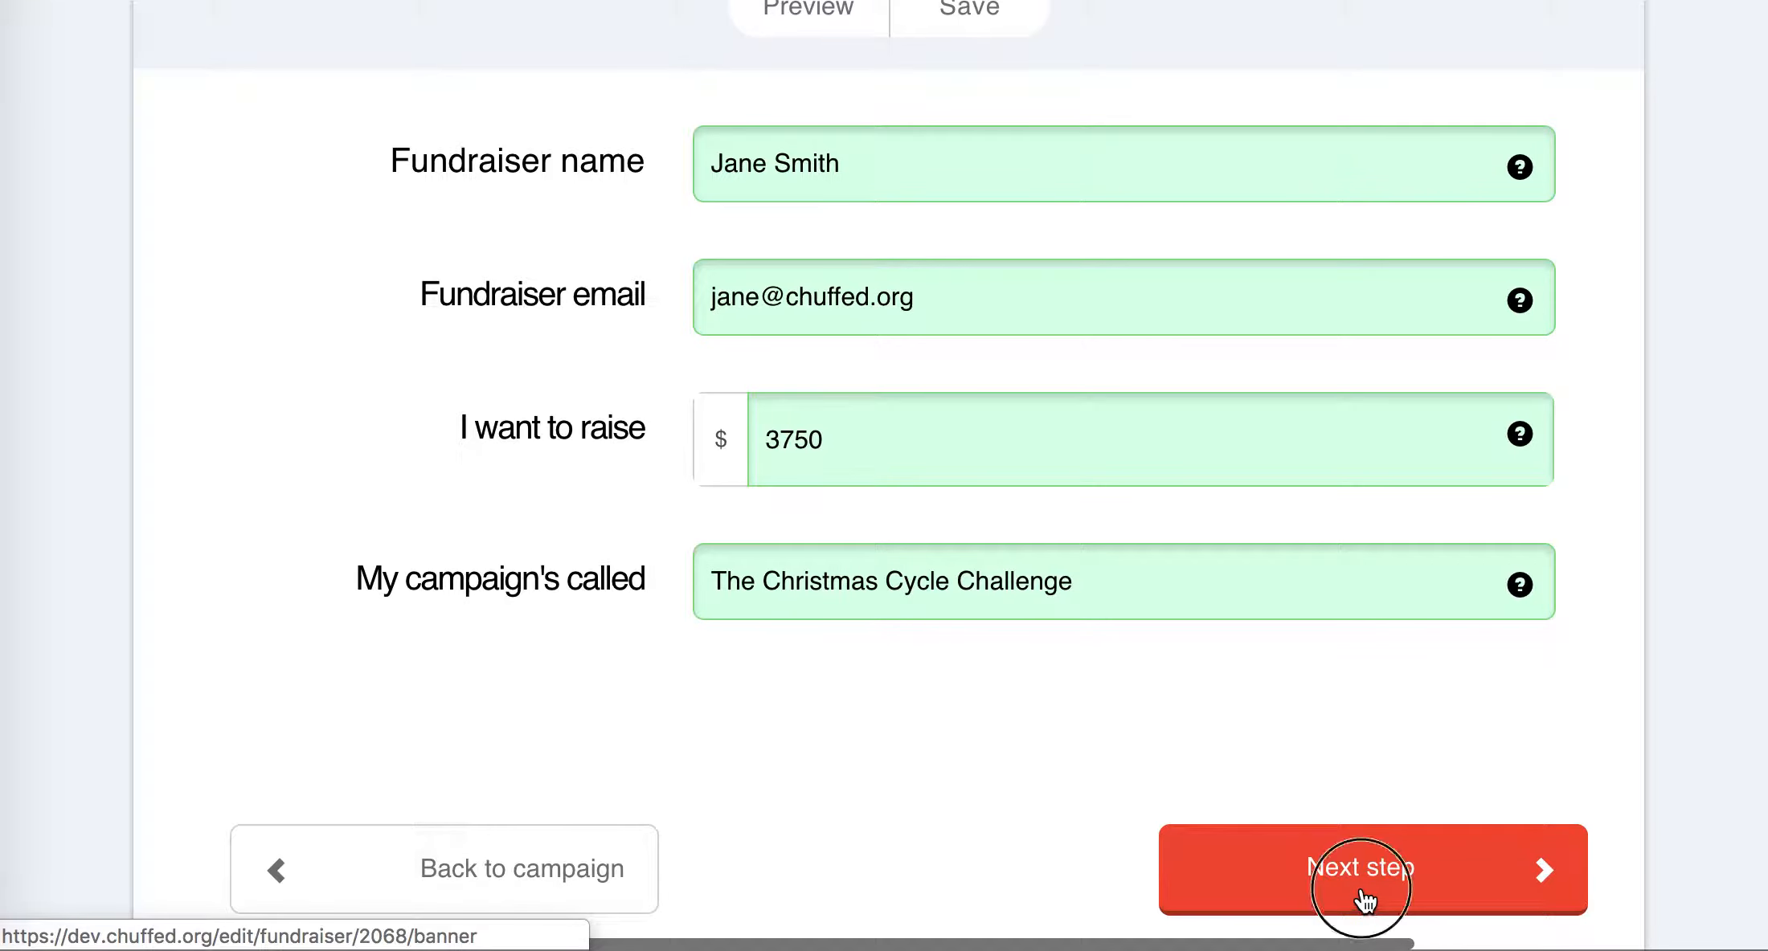
left_click(1345, 906)
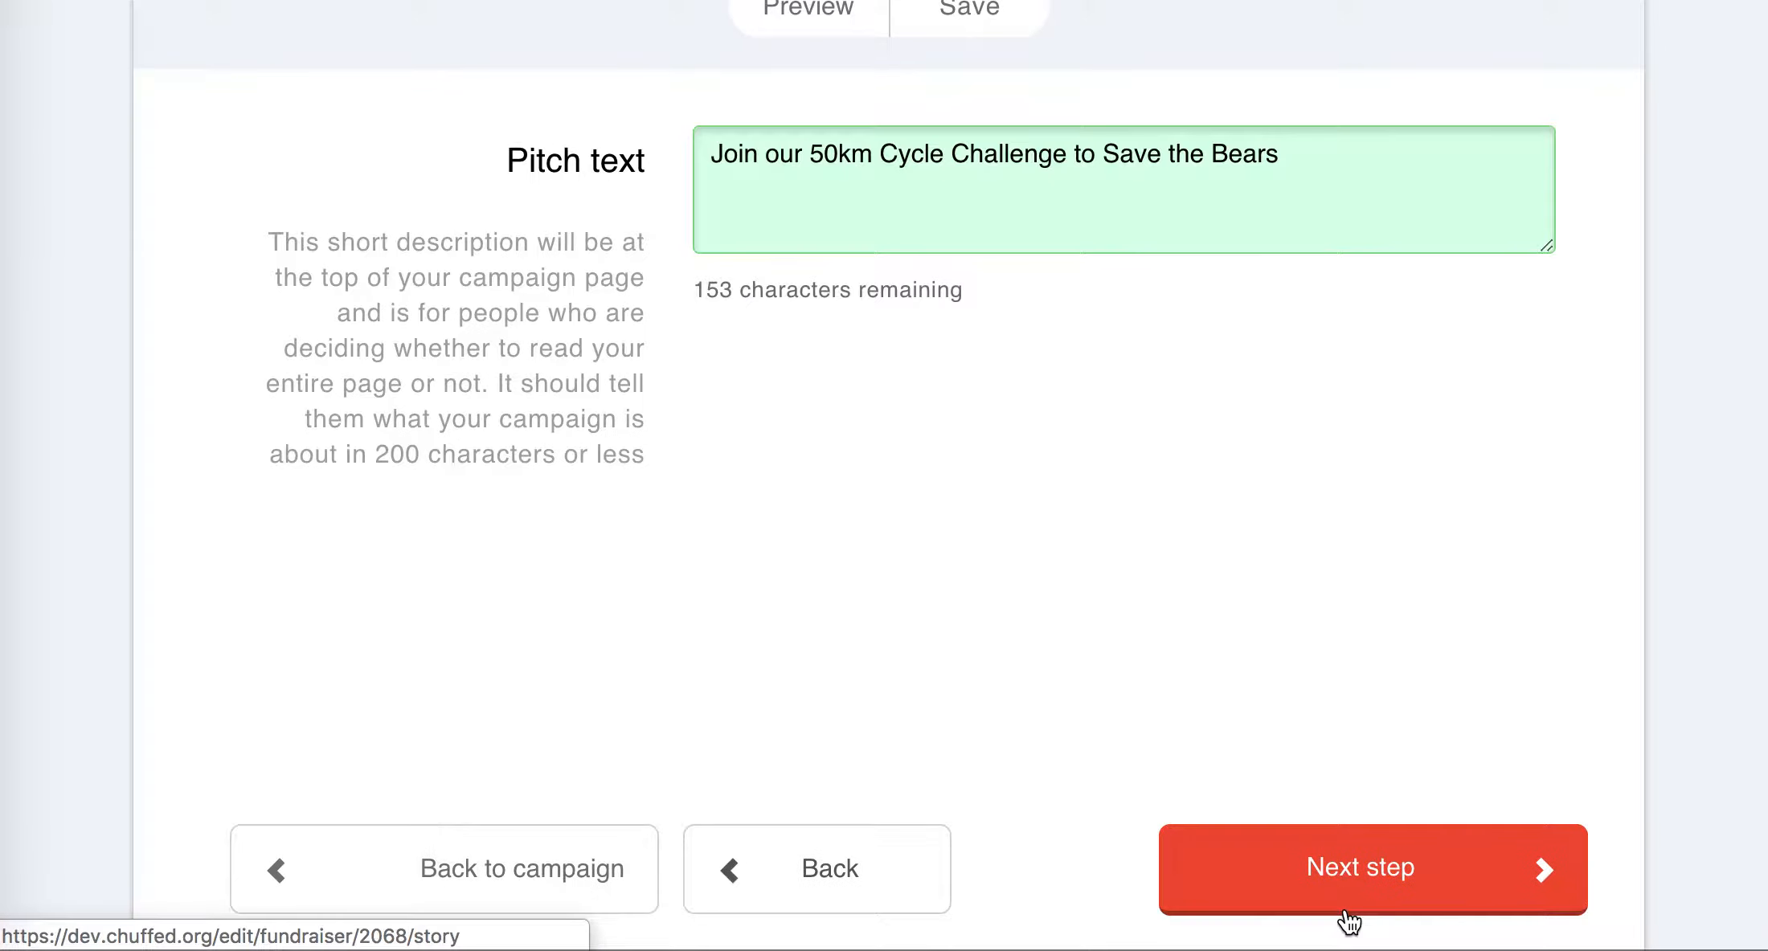
left_click(1342, 883)
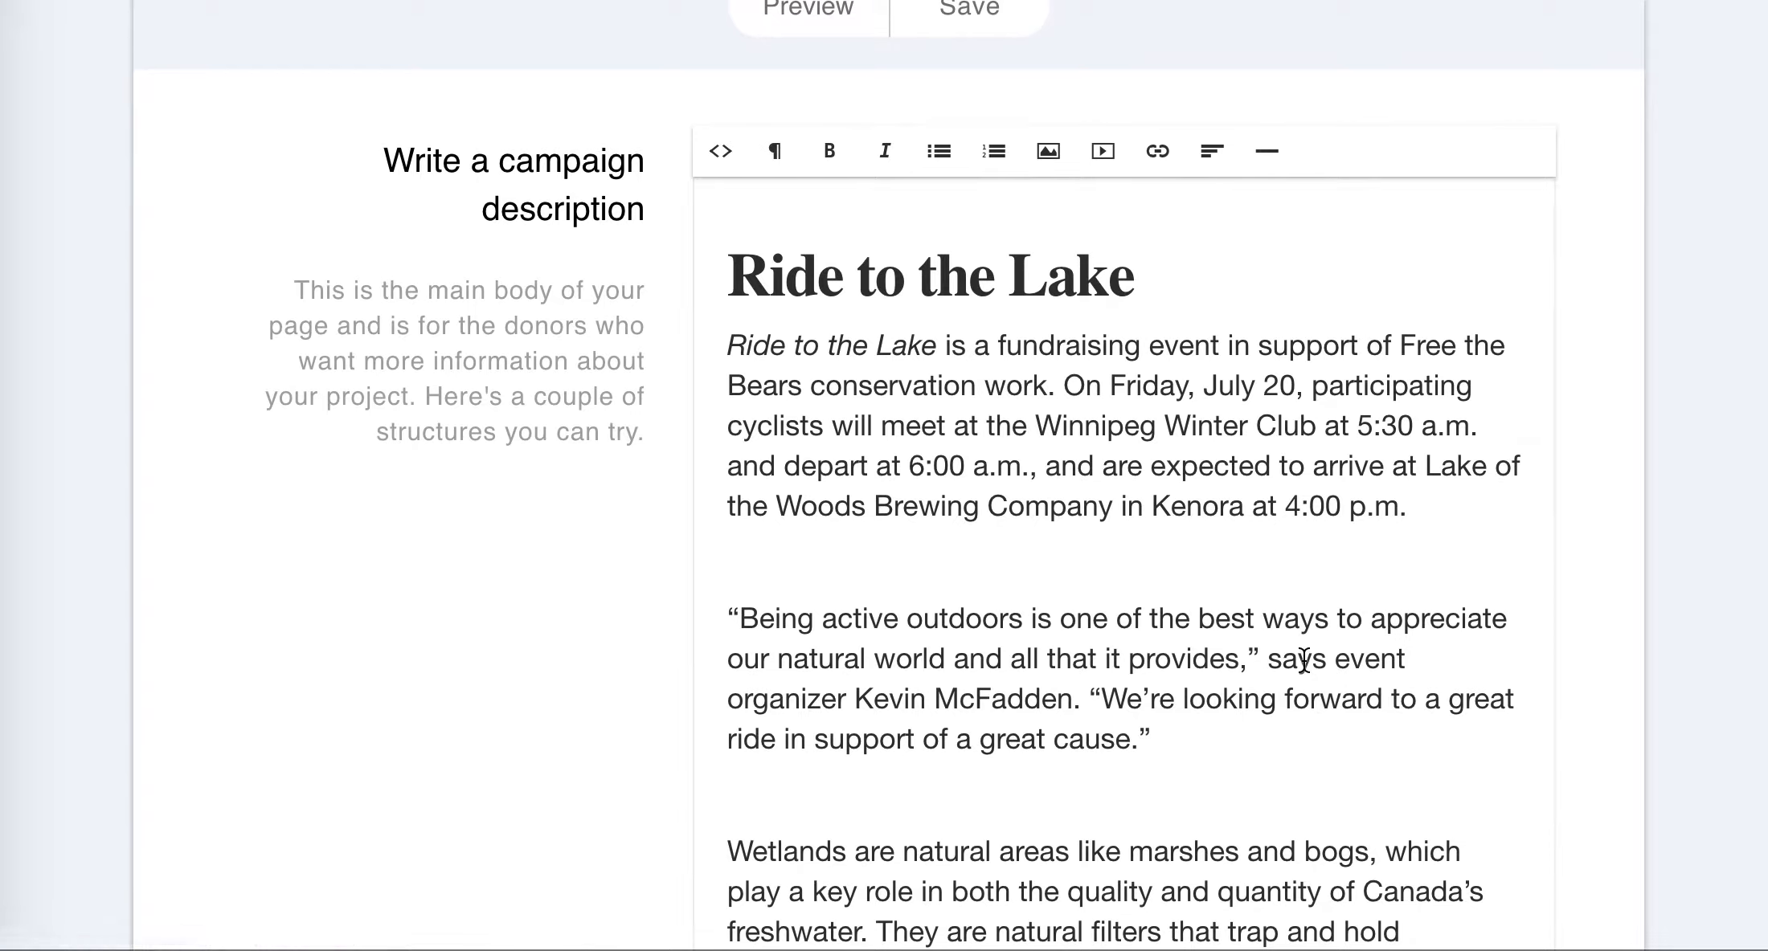
- Read the rest of the fundraising page's campaign description and continue to its extras with the thank you message, video and URL options
scroll(1303, 661, "down", 3)
scroll(1303, 661, "down", 10)
left_click(1331, 639)
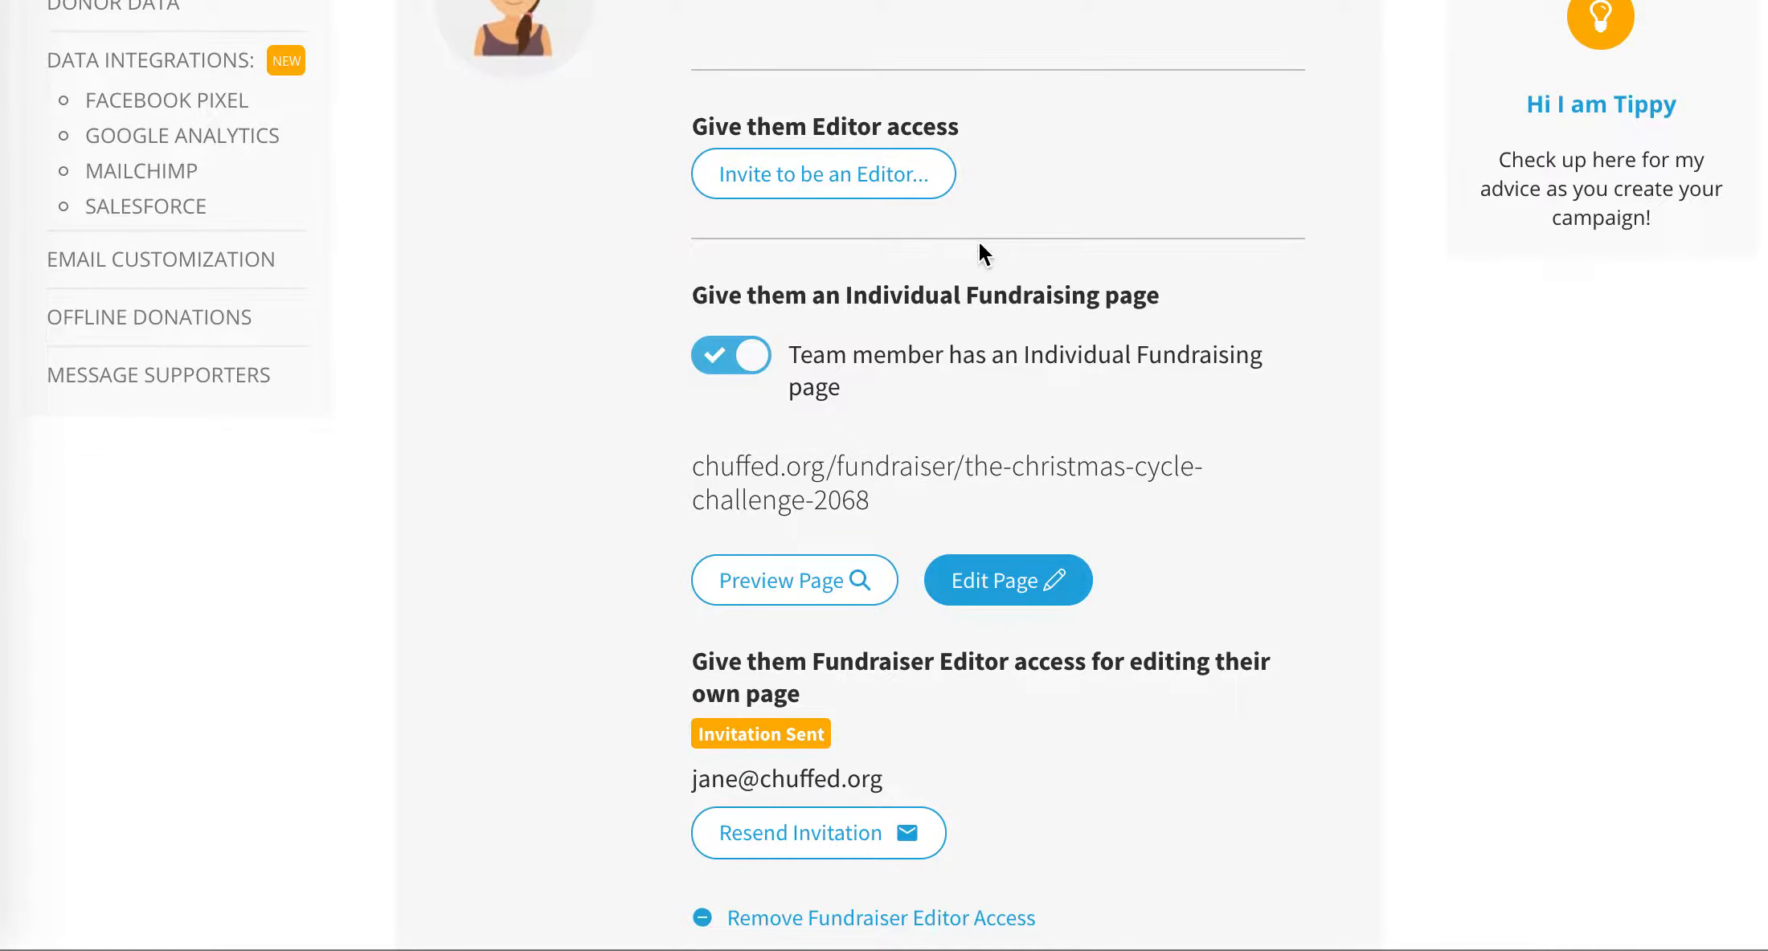
scroll(988, 253, "up", 5)
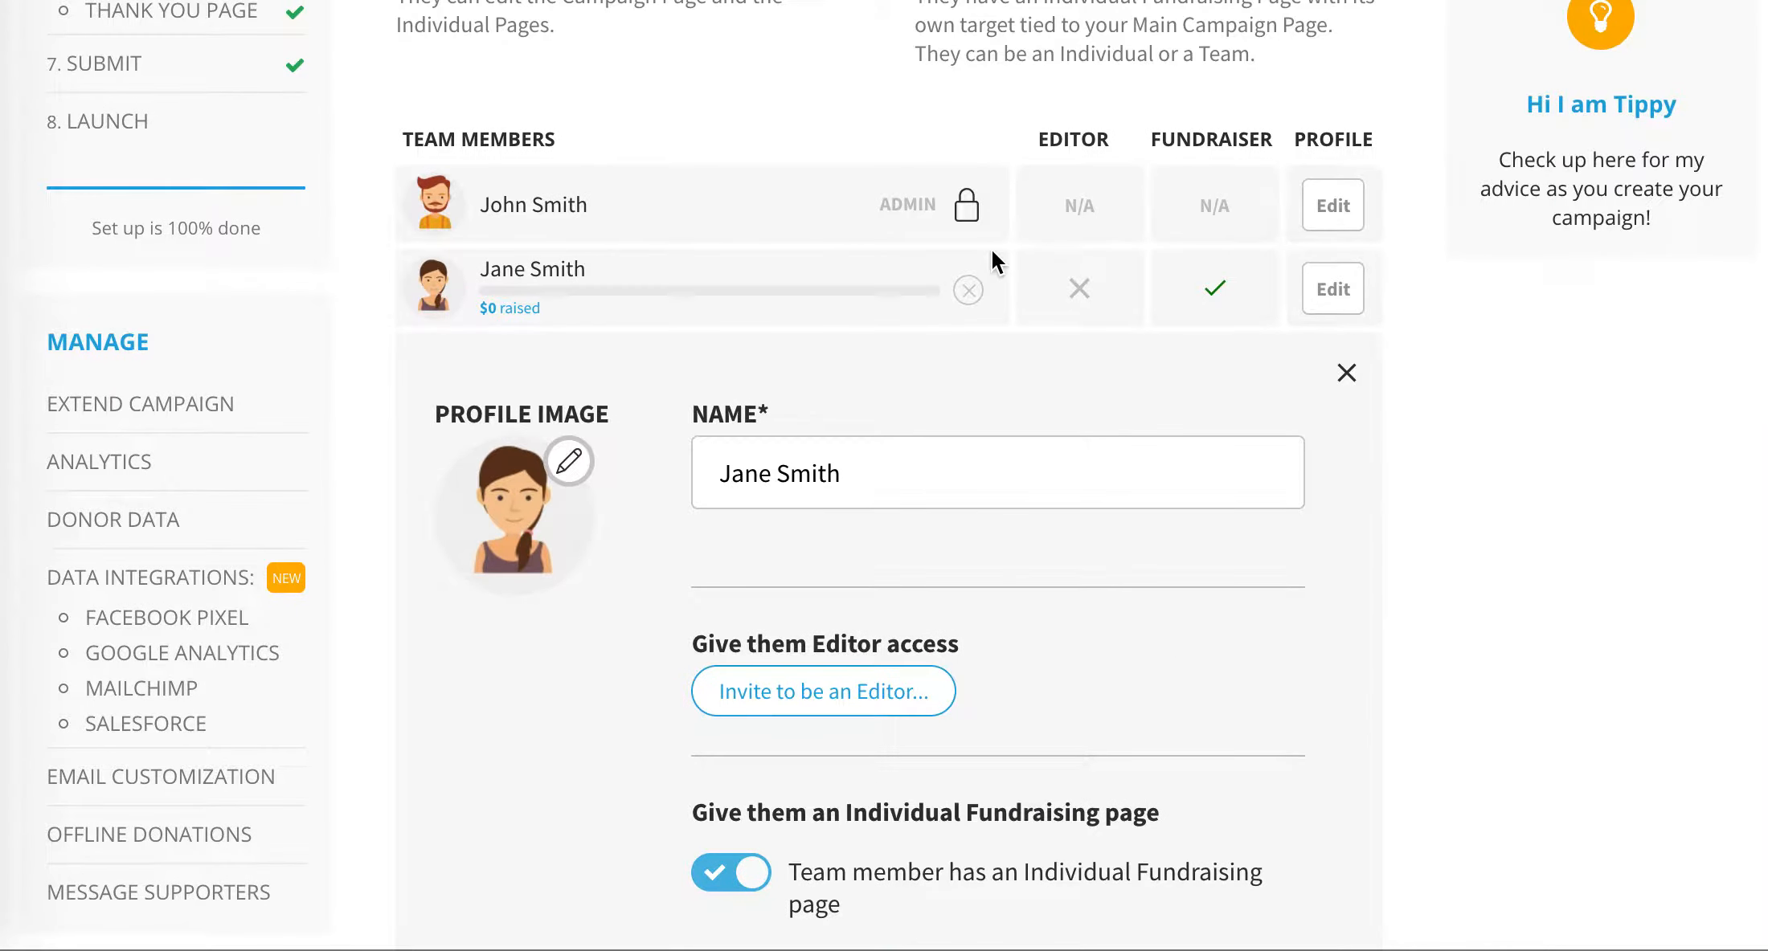
- On the campaign's team member settings, enable visitors to sign up as a fundraiser and review the dedicated Sign Up page address
scroll(994, 252, "down", 5)
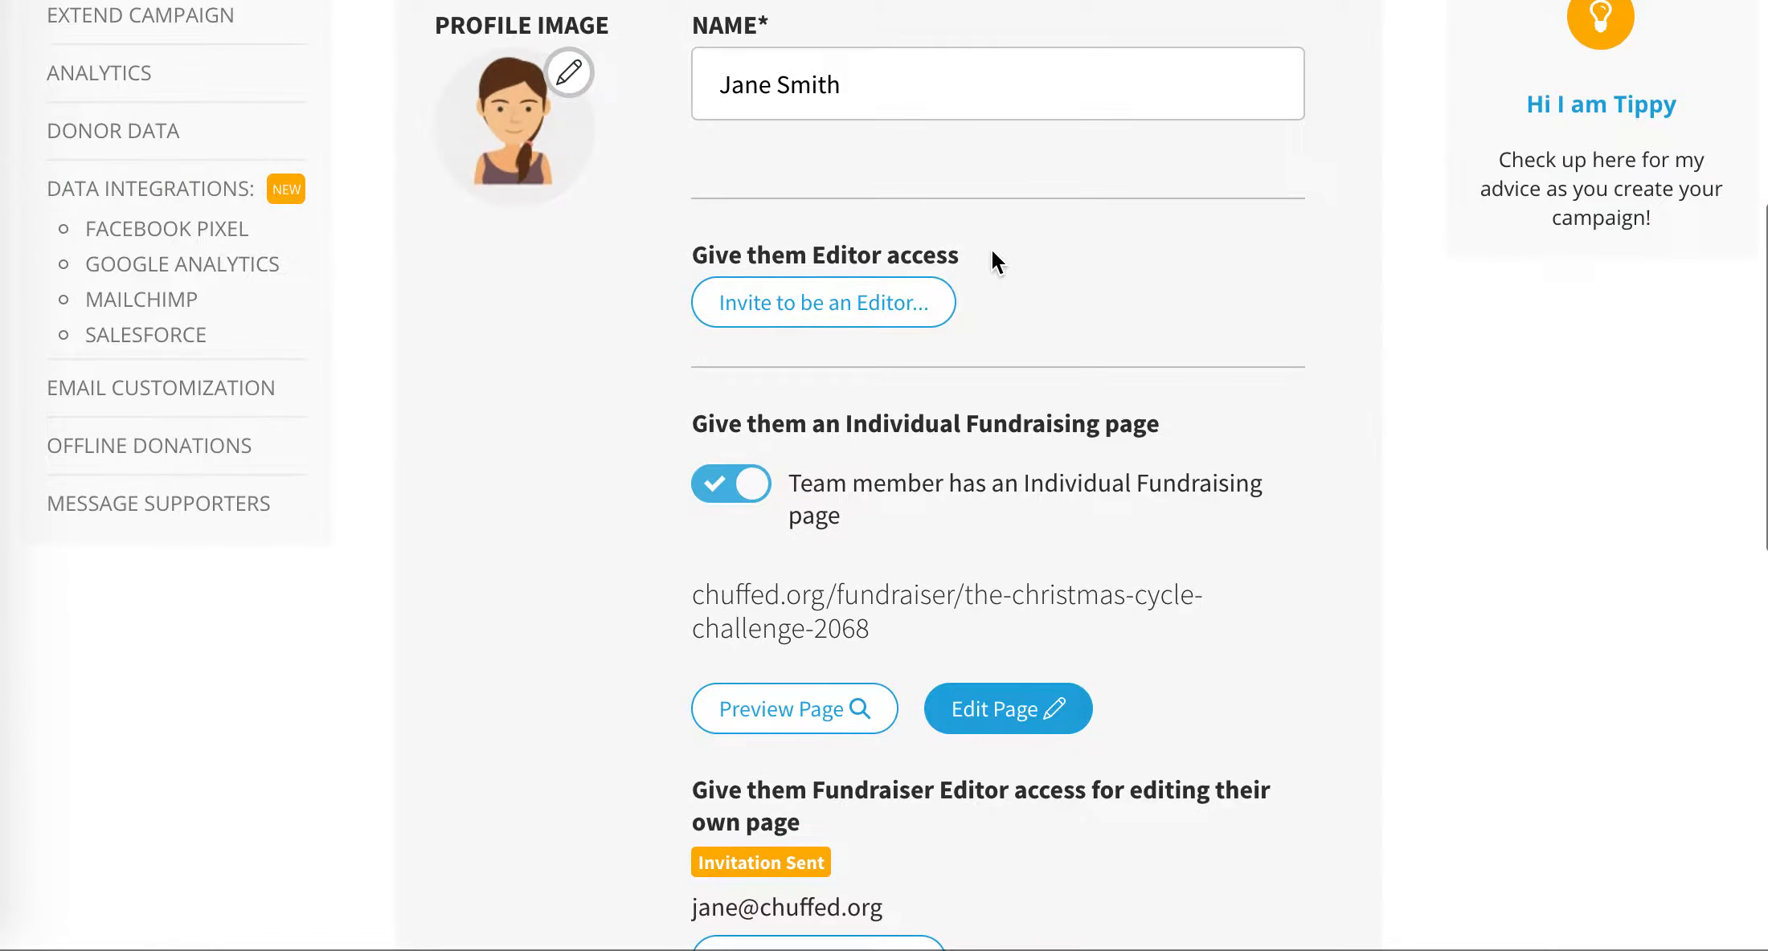
scroll(993, 252, "down", 10)
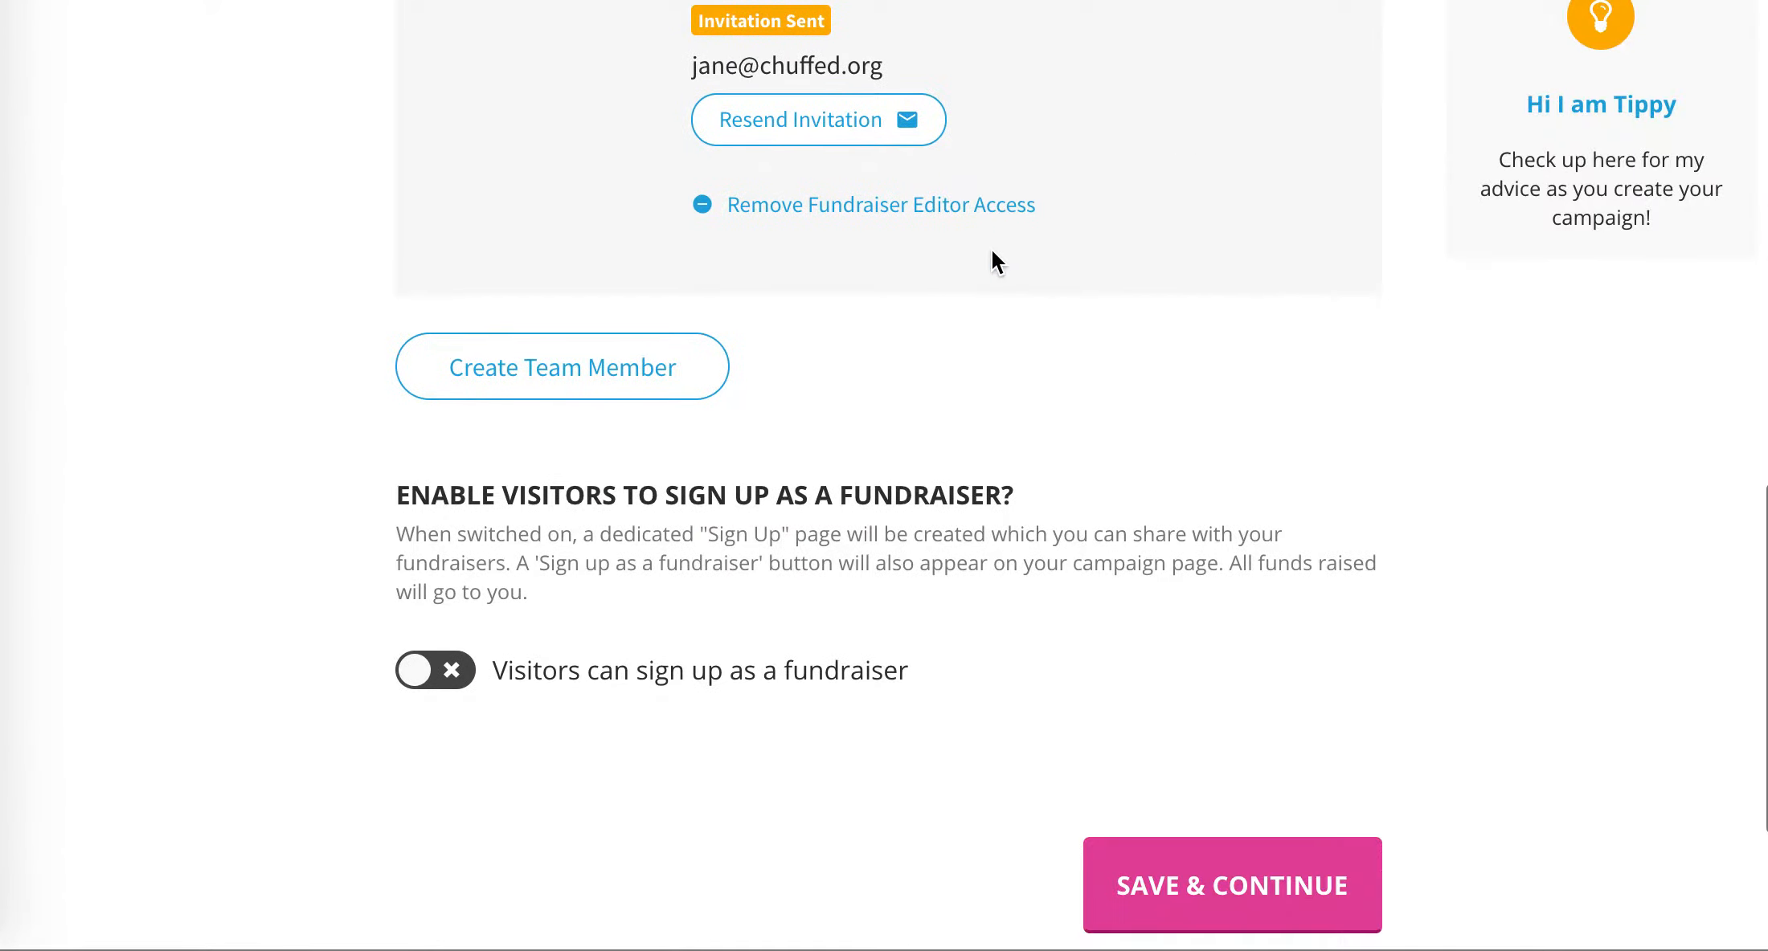
scroll(993, 259, "down", 2)
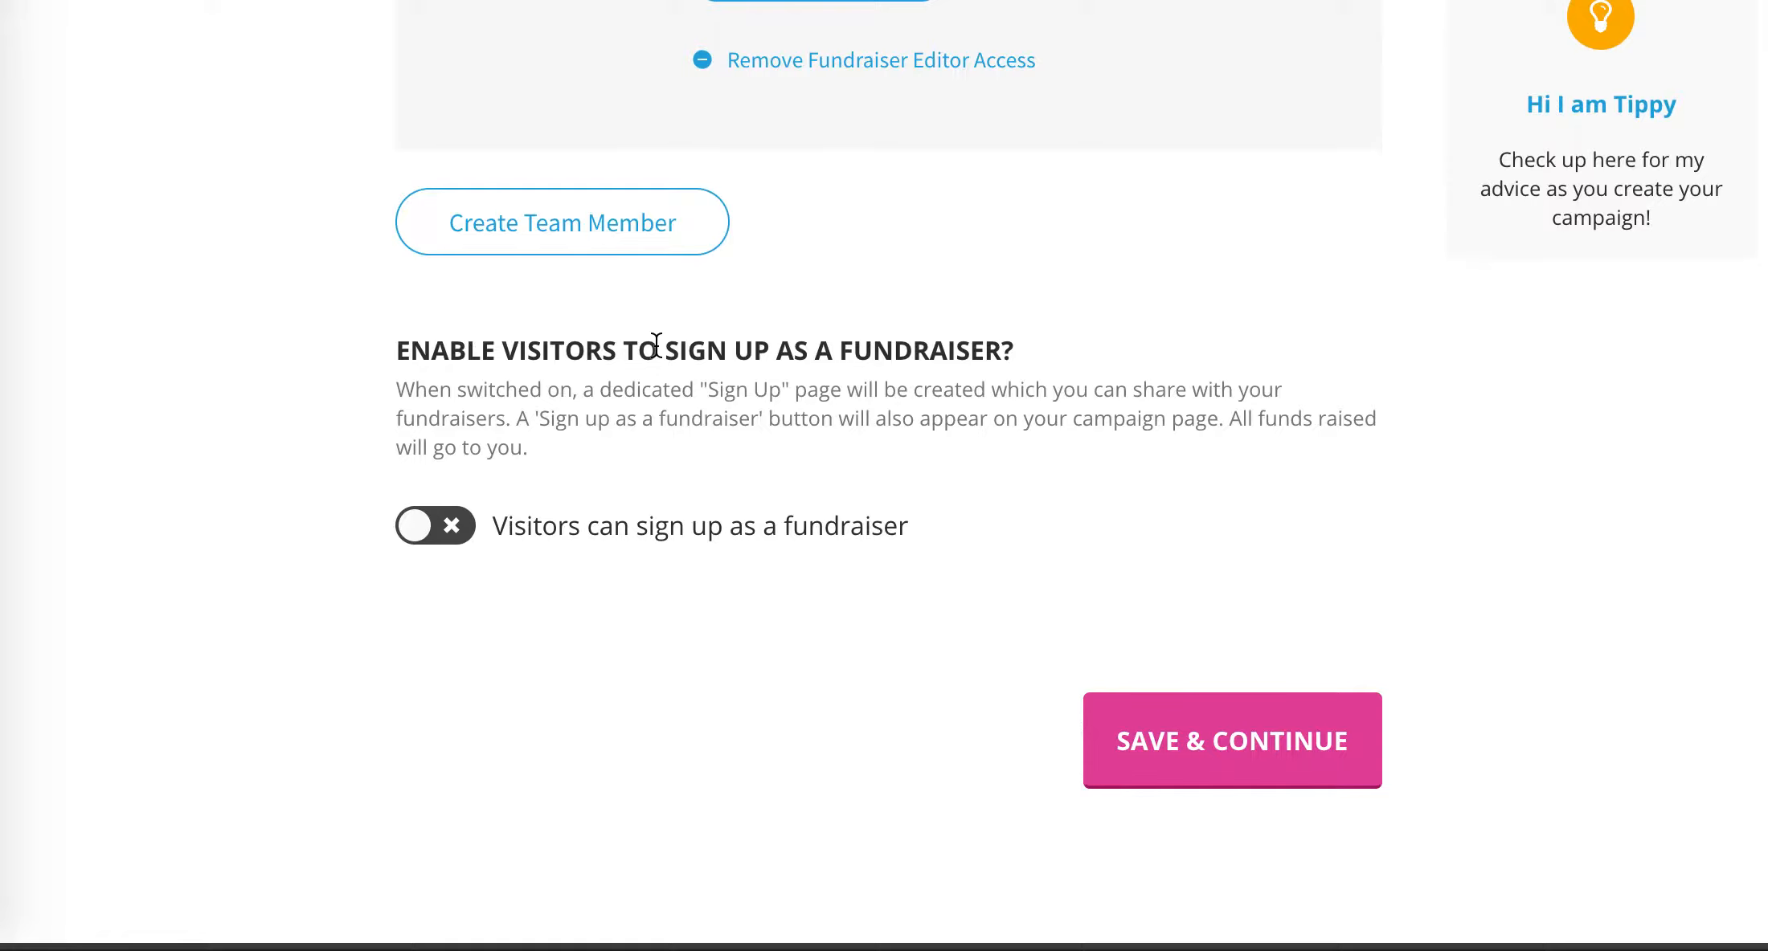
left_click(458, 528)
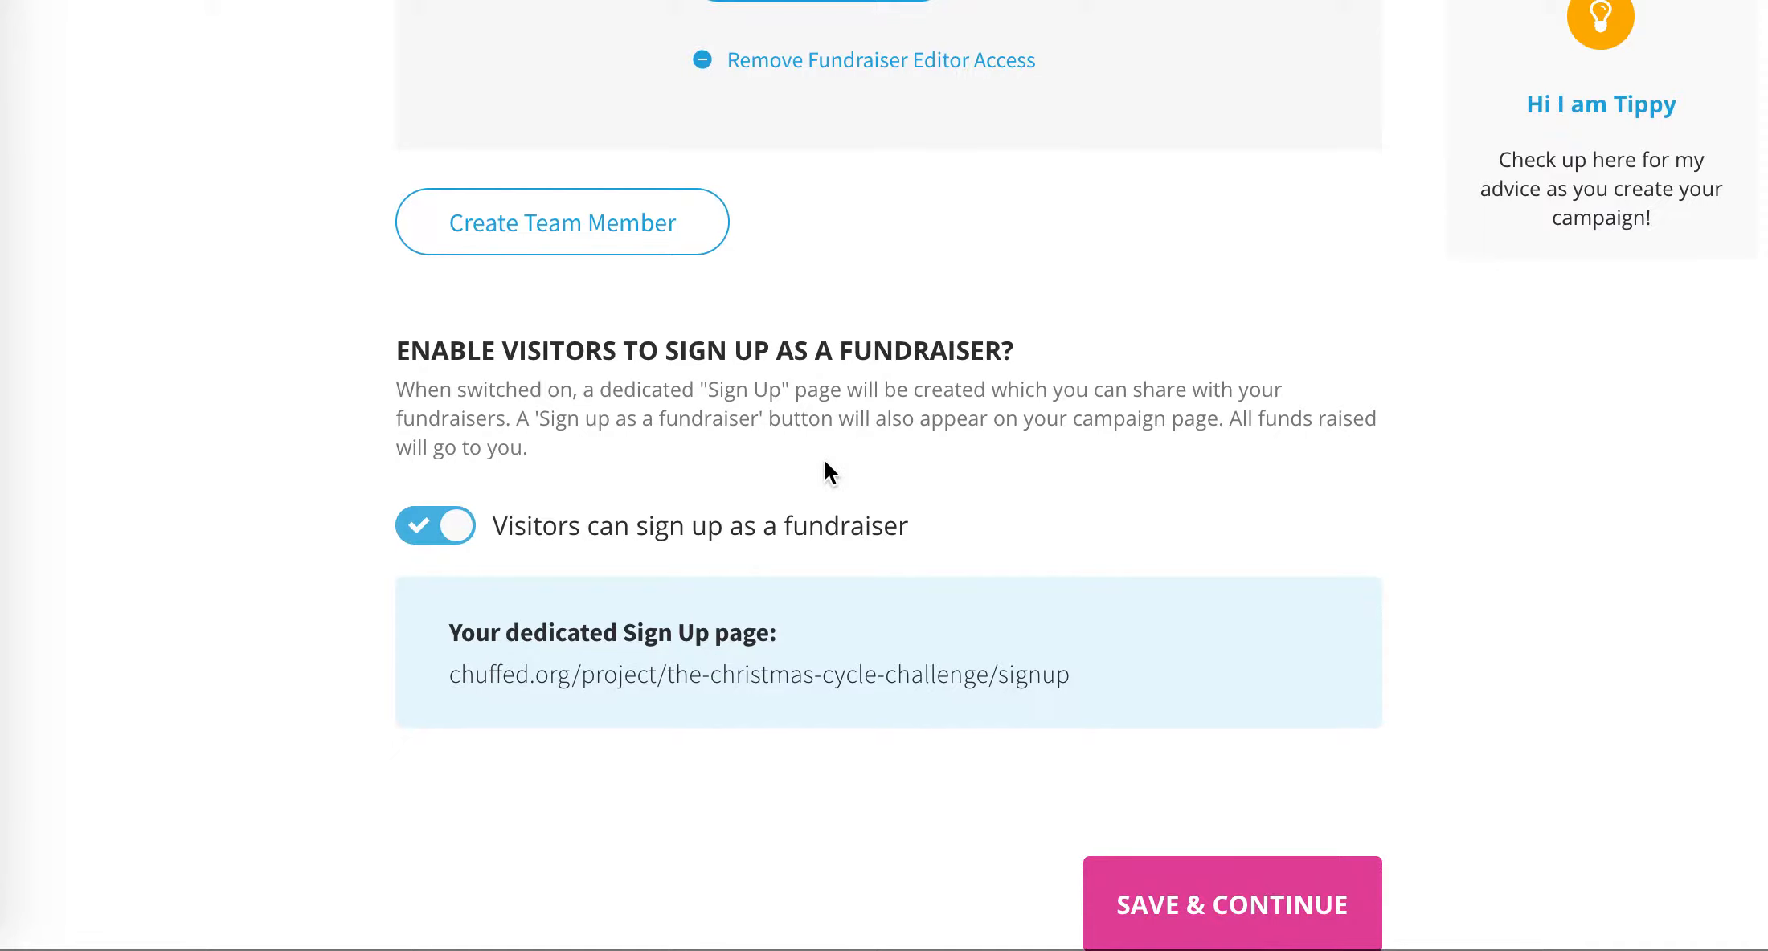
scroll(825, 469, "down", 1)
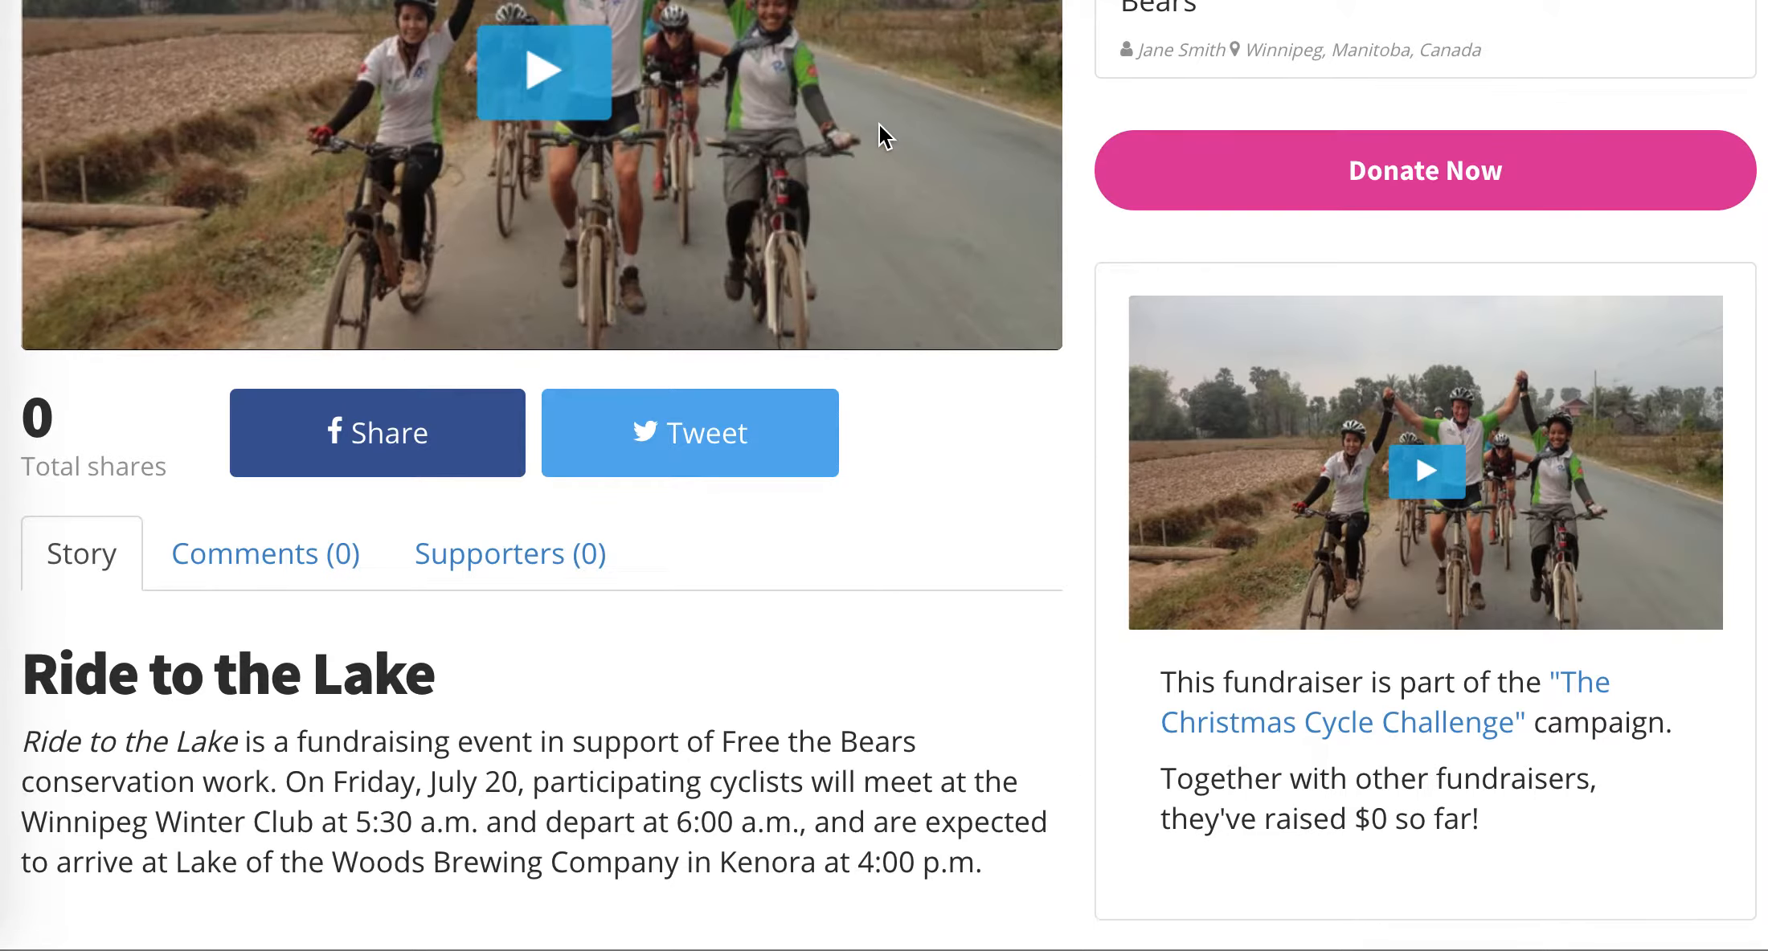
scroll(916, 386, "up", 5)
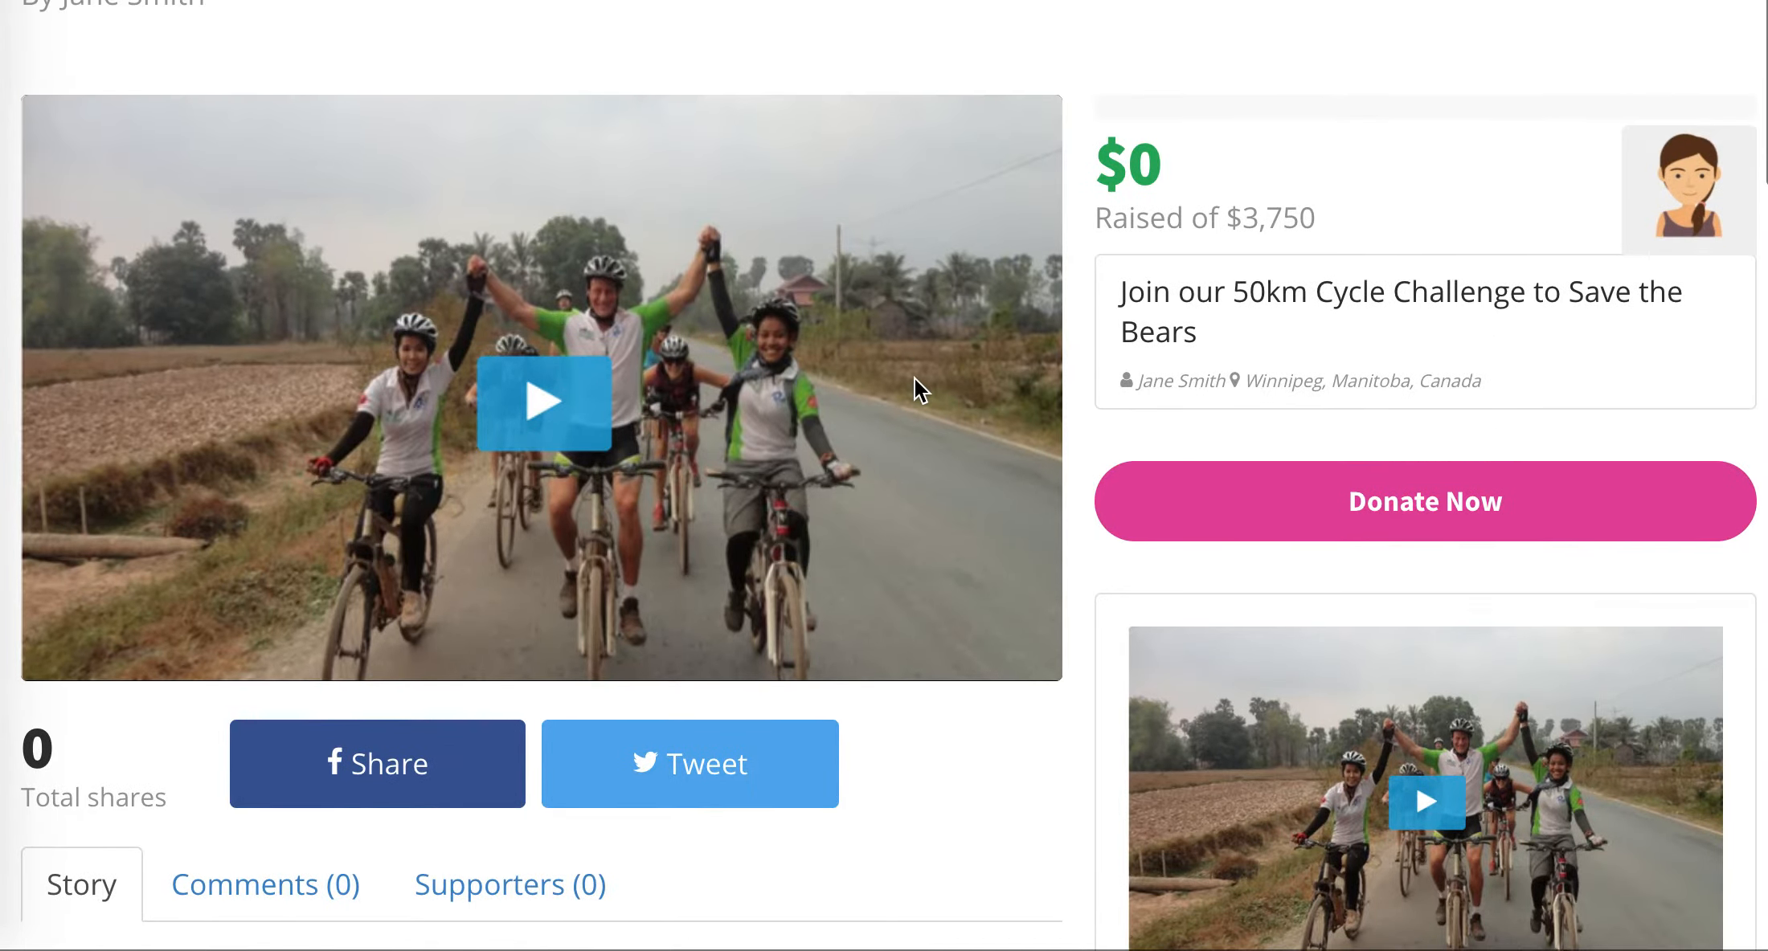